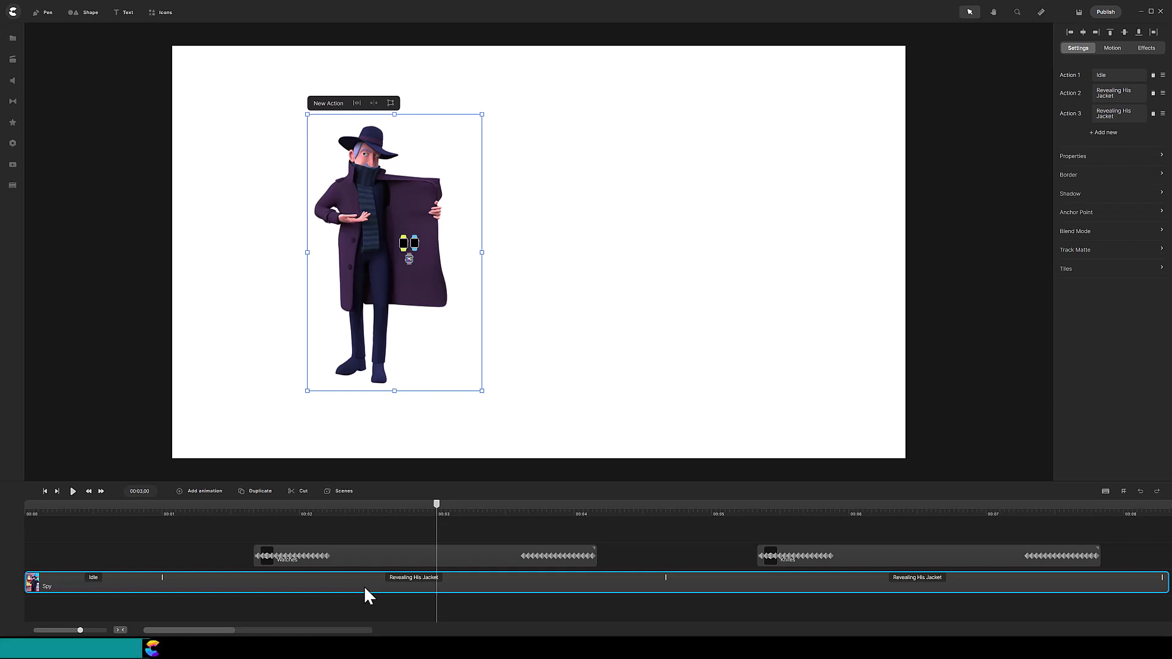
click(401, 577)
click(405, 582)
click(894, 578)
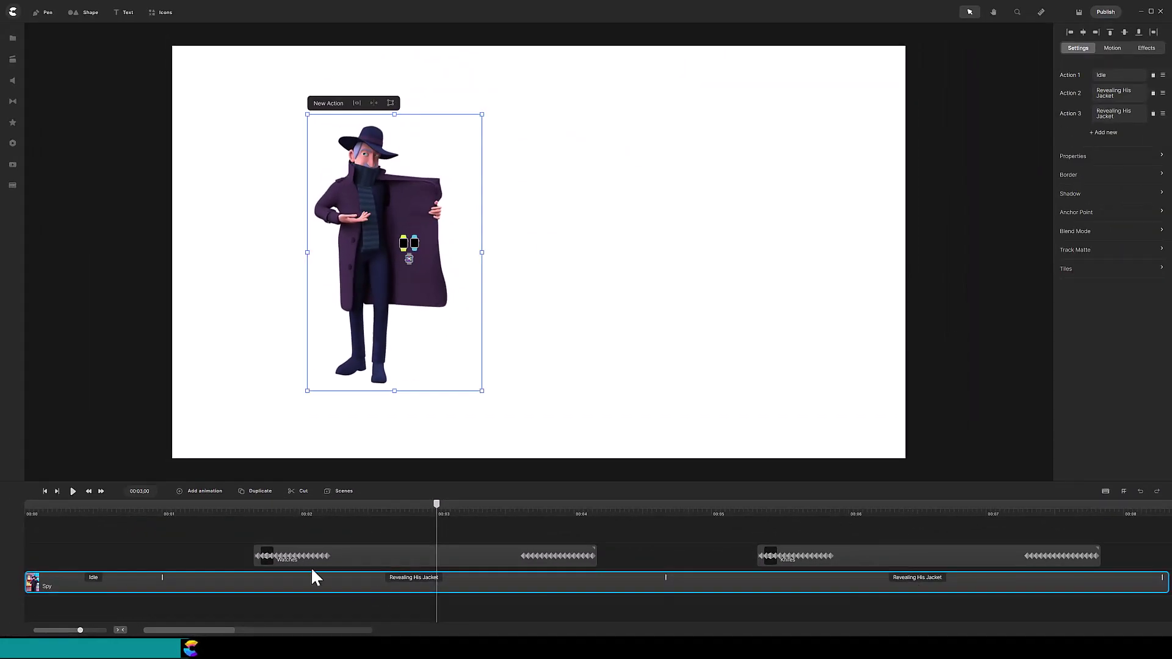
click(249, 512)
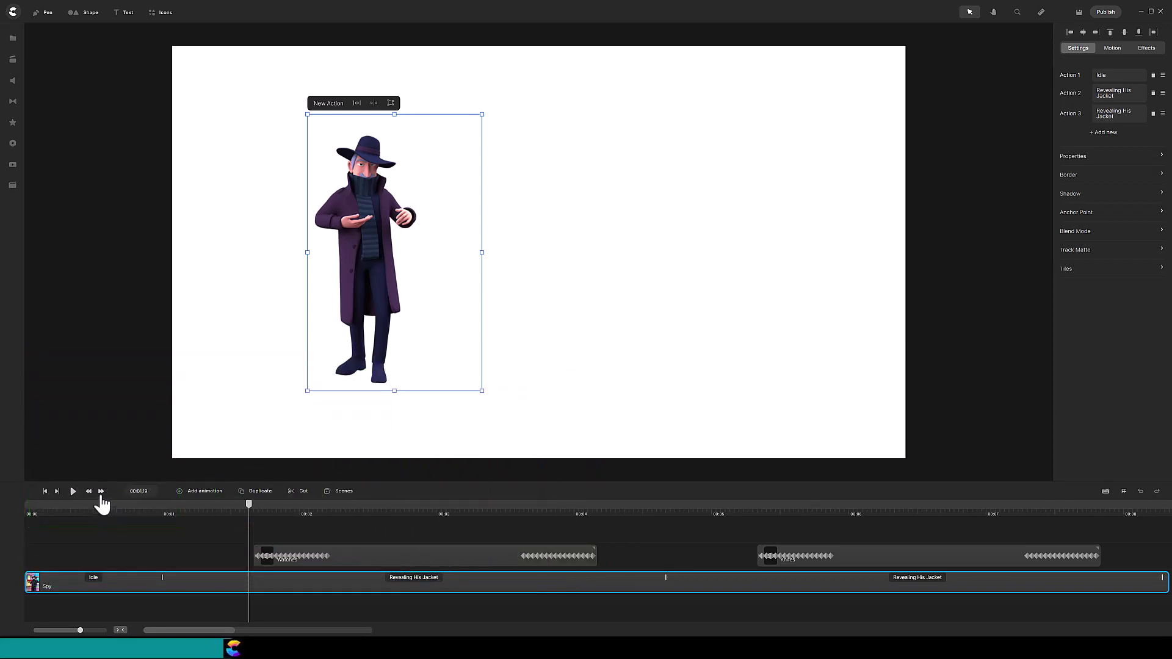
click(101, 494)
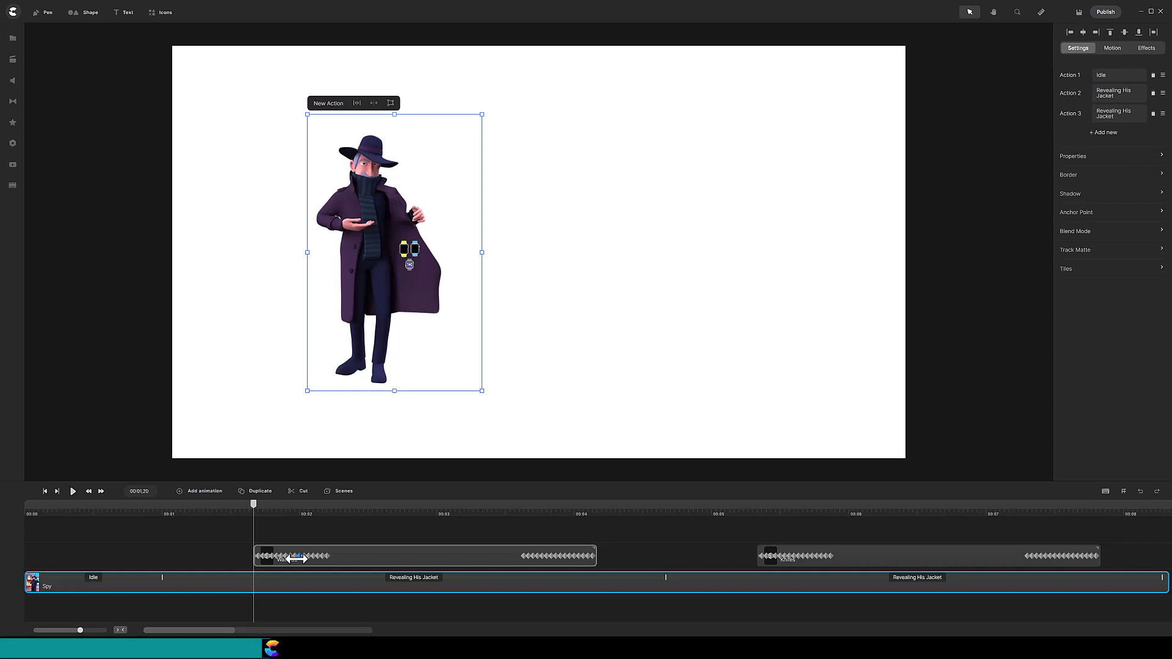
click(101, 493)
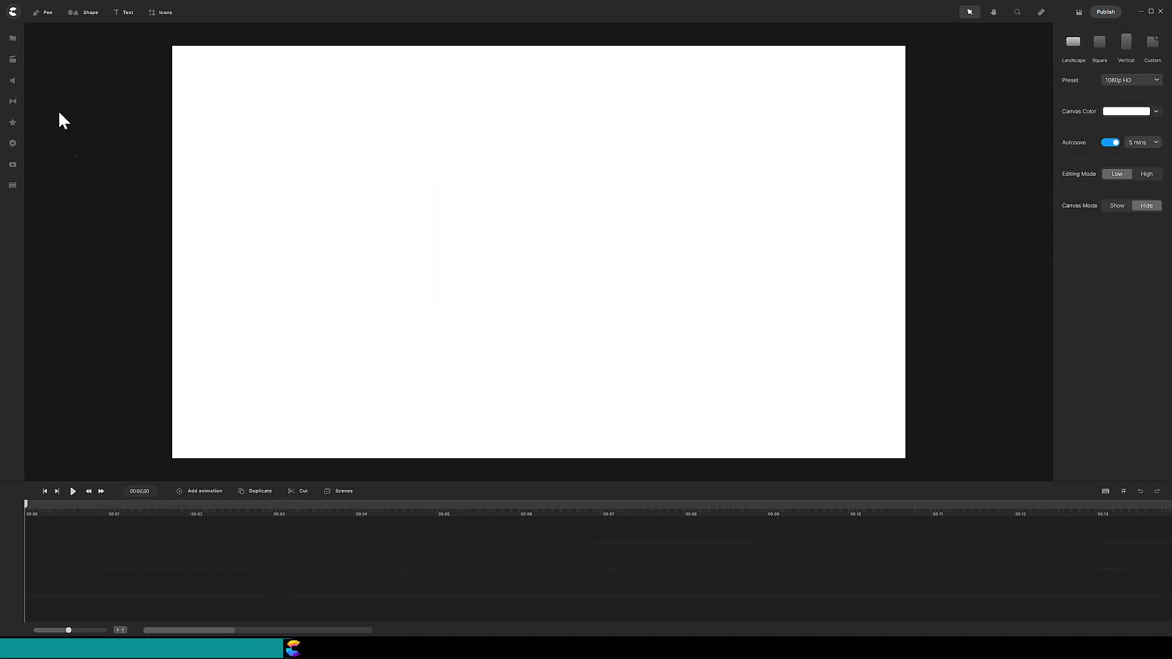
- Add the Spy character from Templates > Characters onto the canvas
click(12, 61)
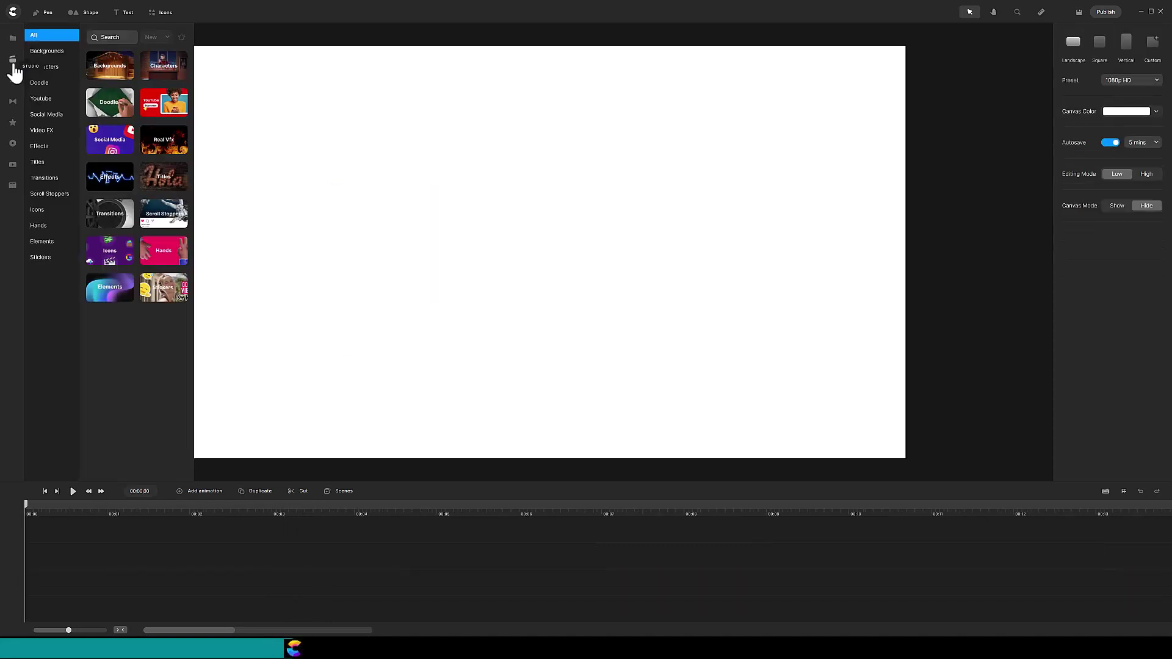
click(163, 74)
drag(161, 272, 427, 267)
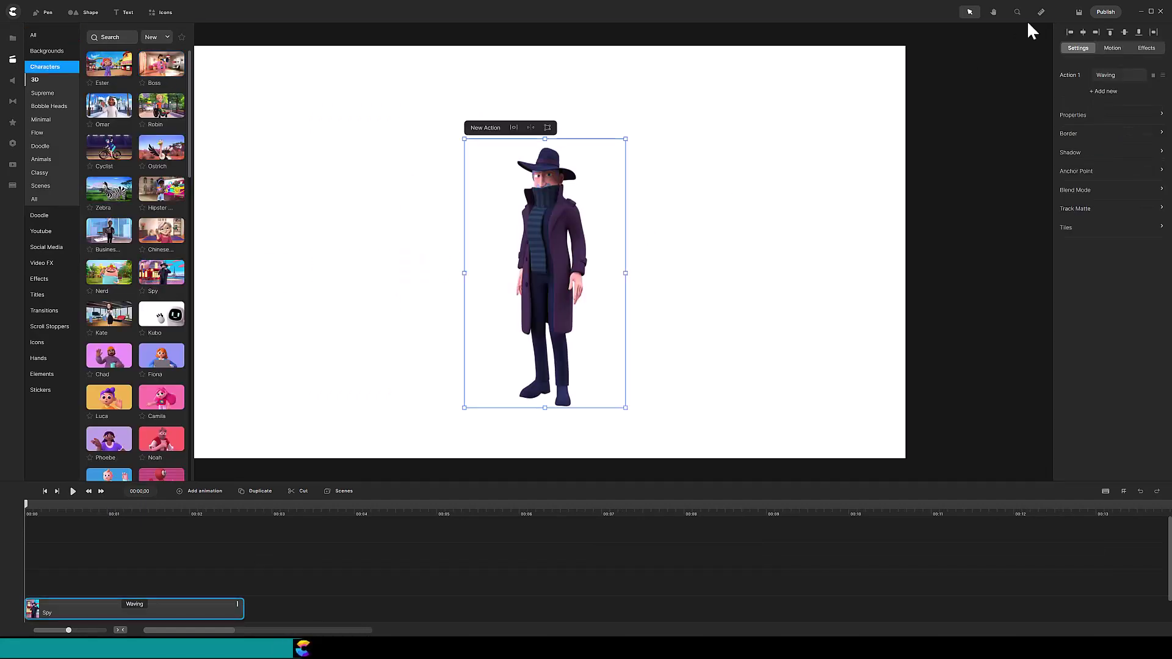
- Set the Spy's actions to Idle followed by two Revealing His Jacket, then zoom the timeline in
click(1110, 76)
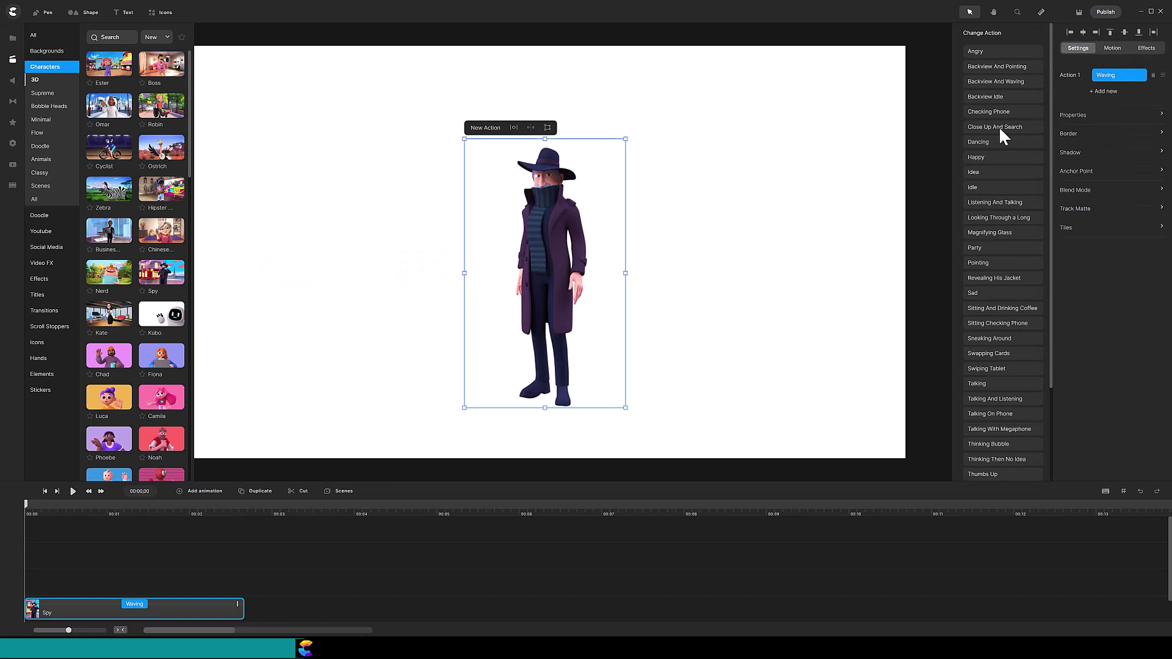
click(973, 190)
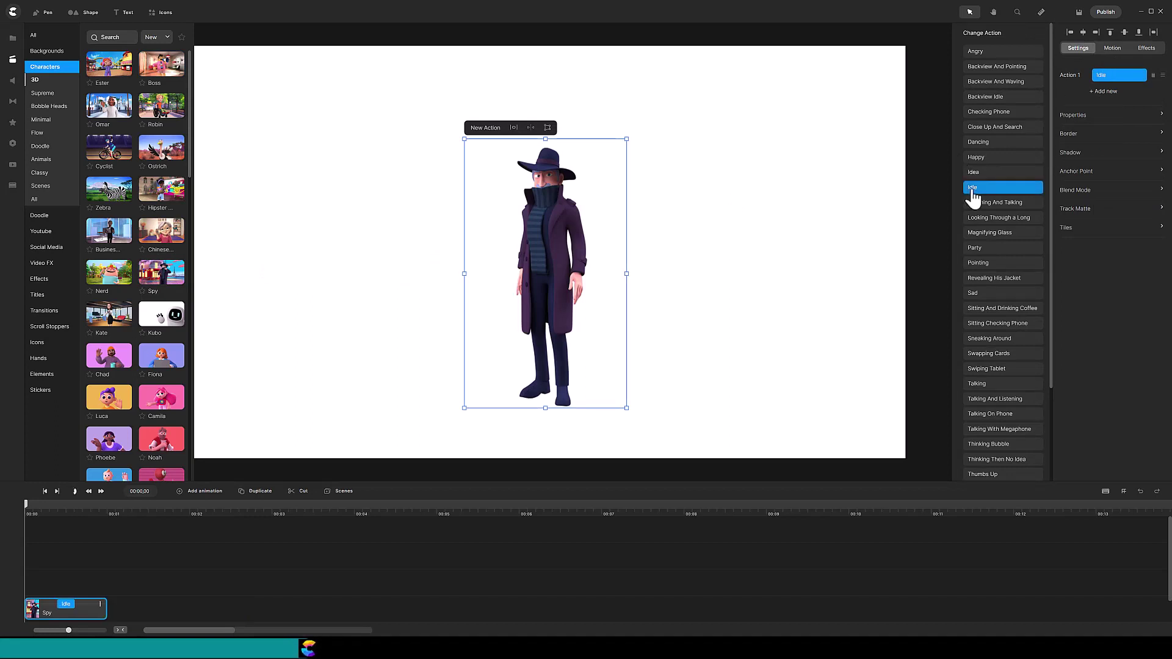
click(1115, 95)
click(984, 279)
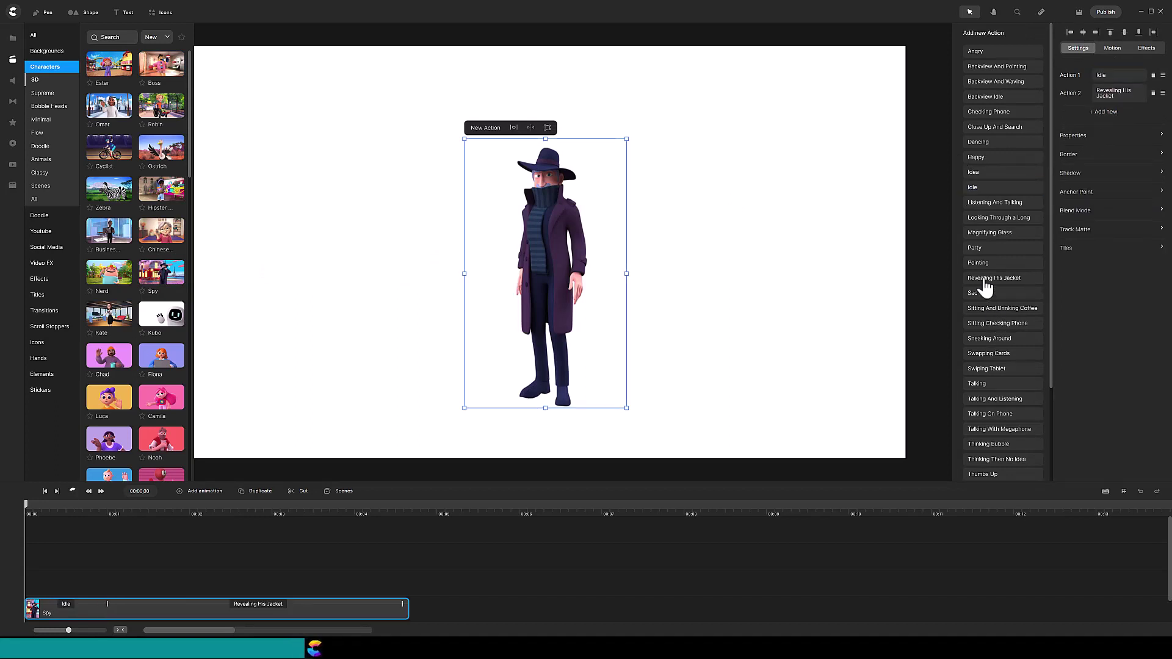
click(988, 279)
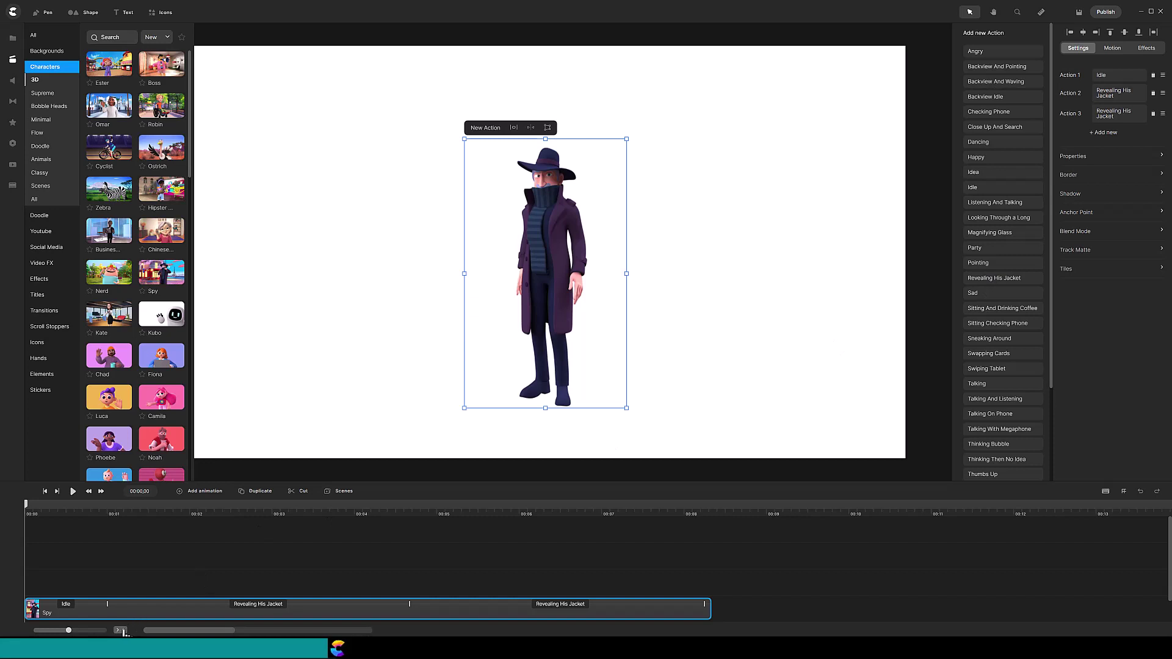
click(120, 630)
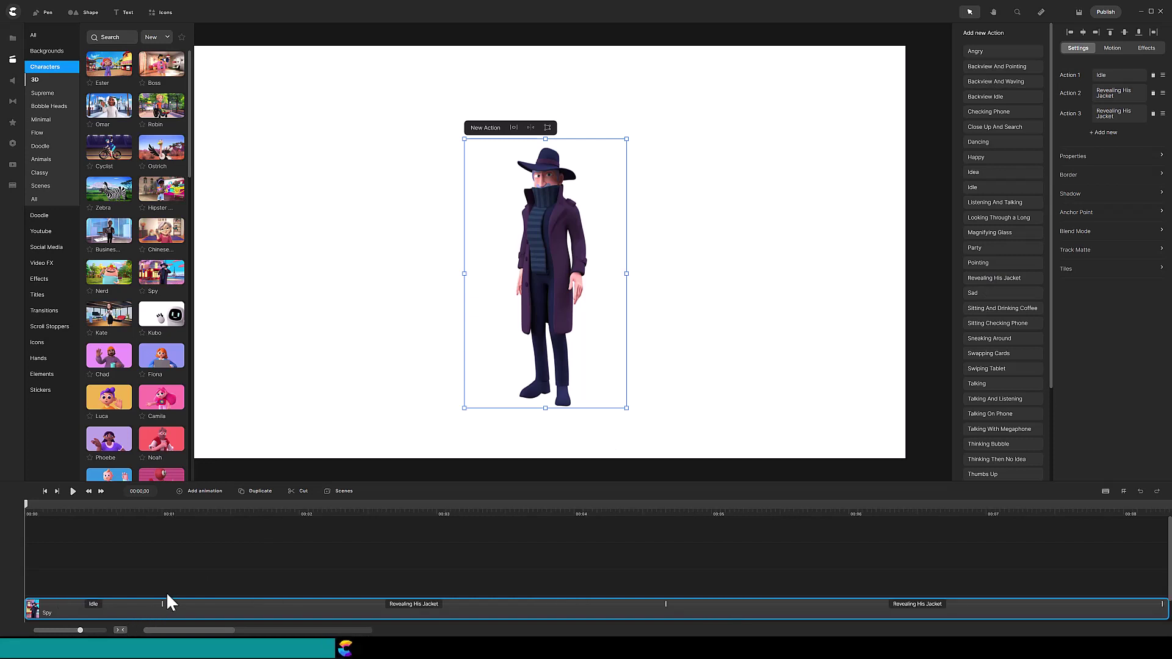
- Move the playhead to 00:01,20, where the spy's jacket opens
click(234, 511)
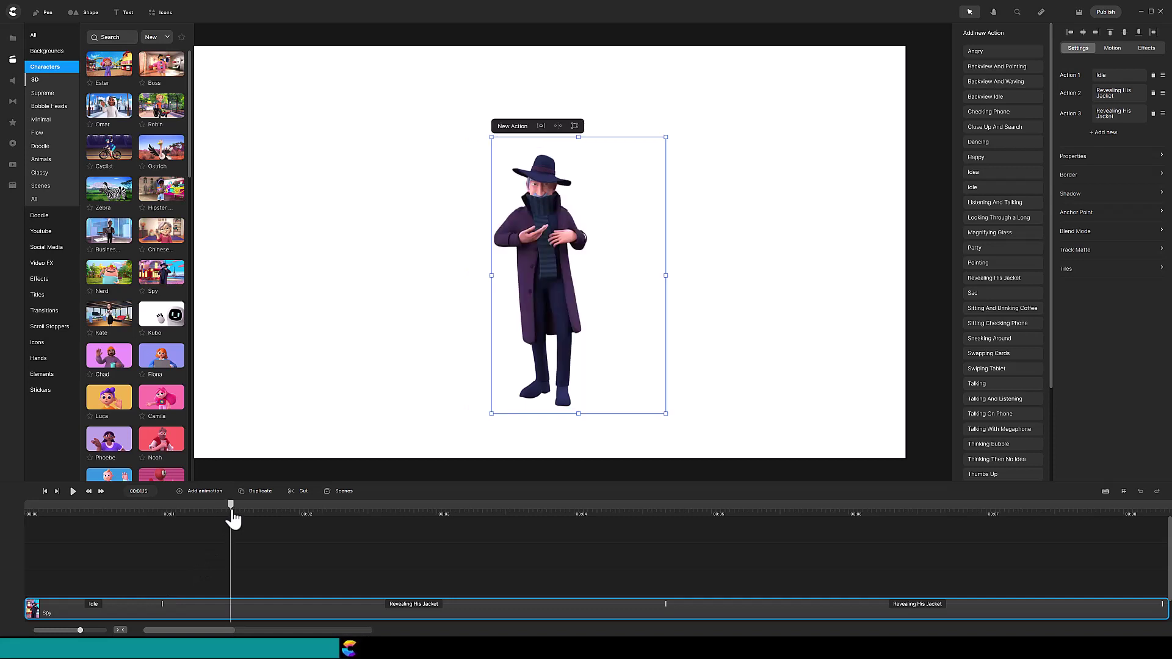
mouse_move(235, 511)
mouse_down()
mouse_move(263, 513)
mouse_move(249, 515)
mouse_up()
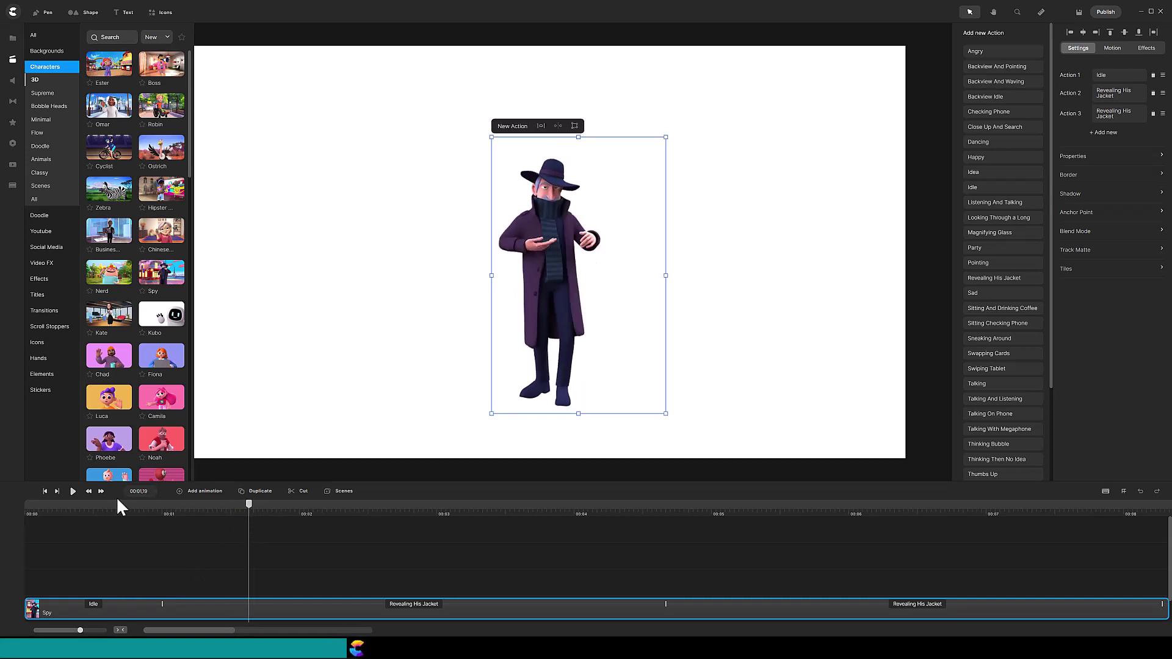
click(101, 492)
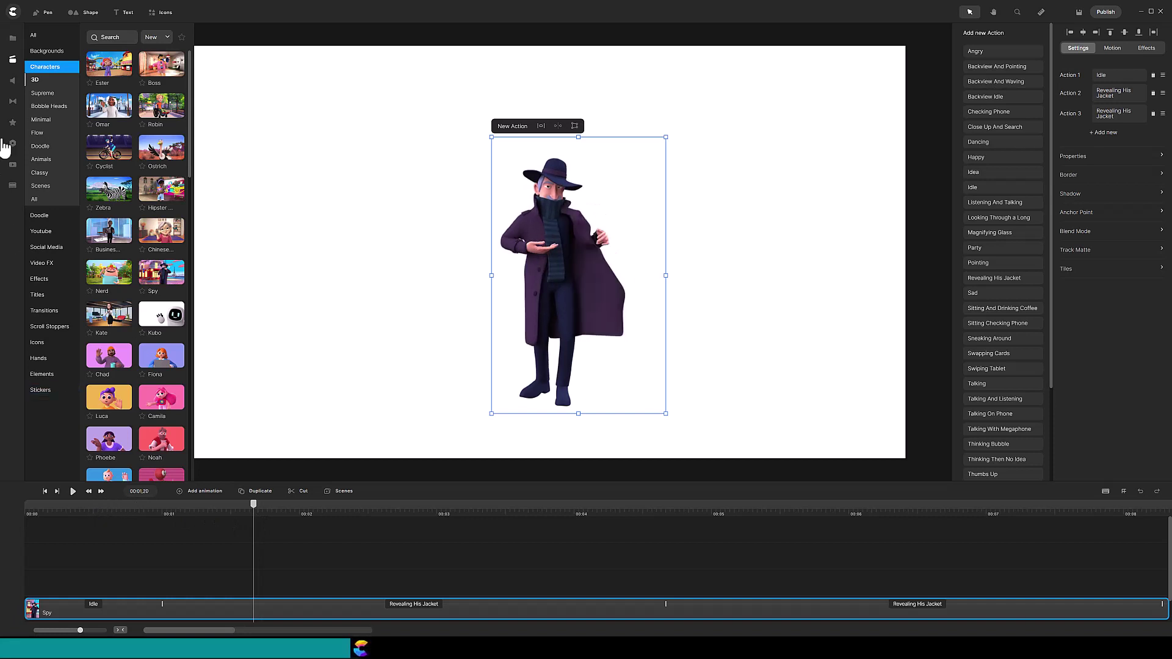
- Search all categories for 'teddy' and add the pink teddy bear image to the canvas
click(132, 39)
text(teddy)
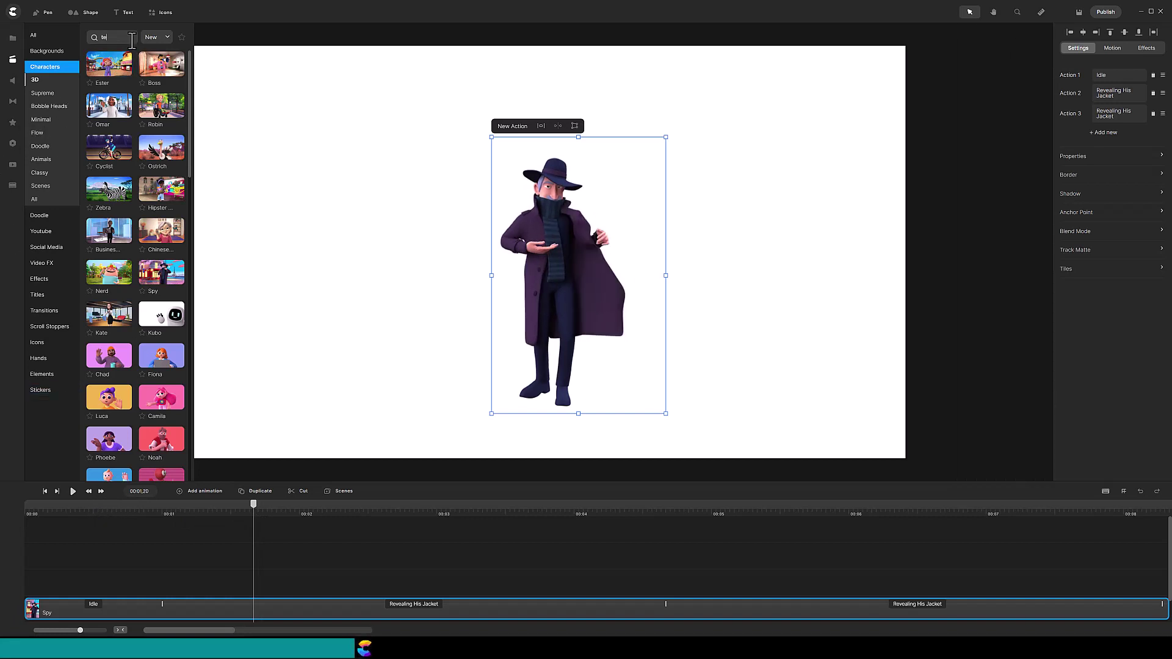
click(51, 37)
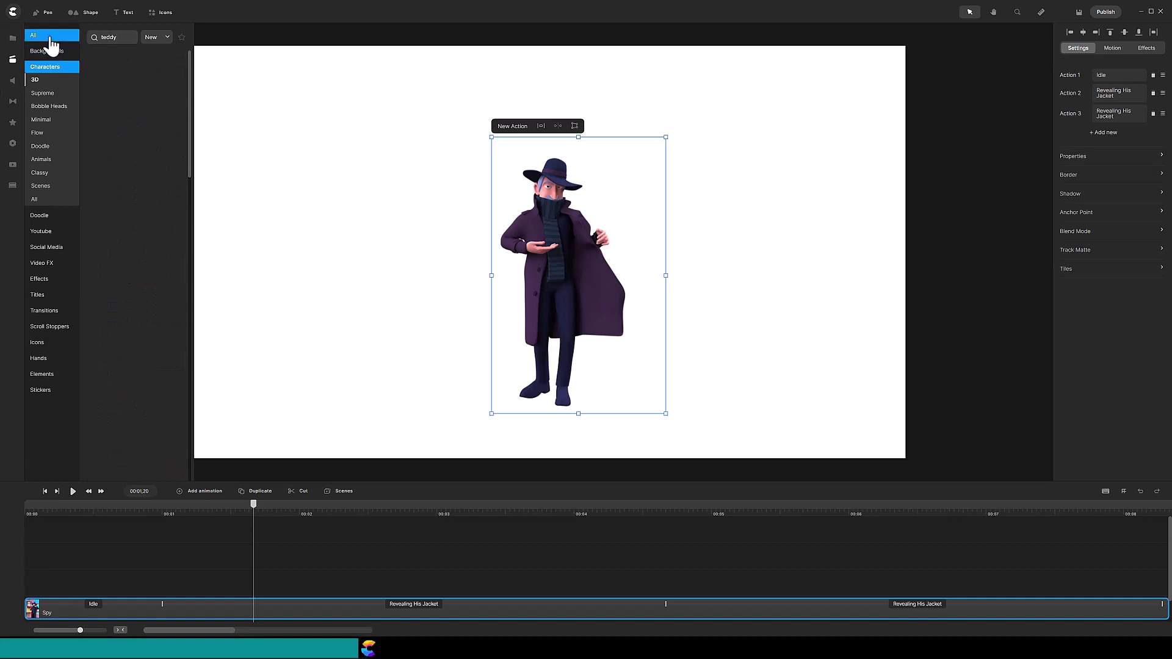
drag(110, 84, 504, 223)
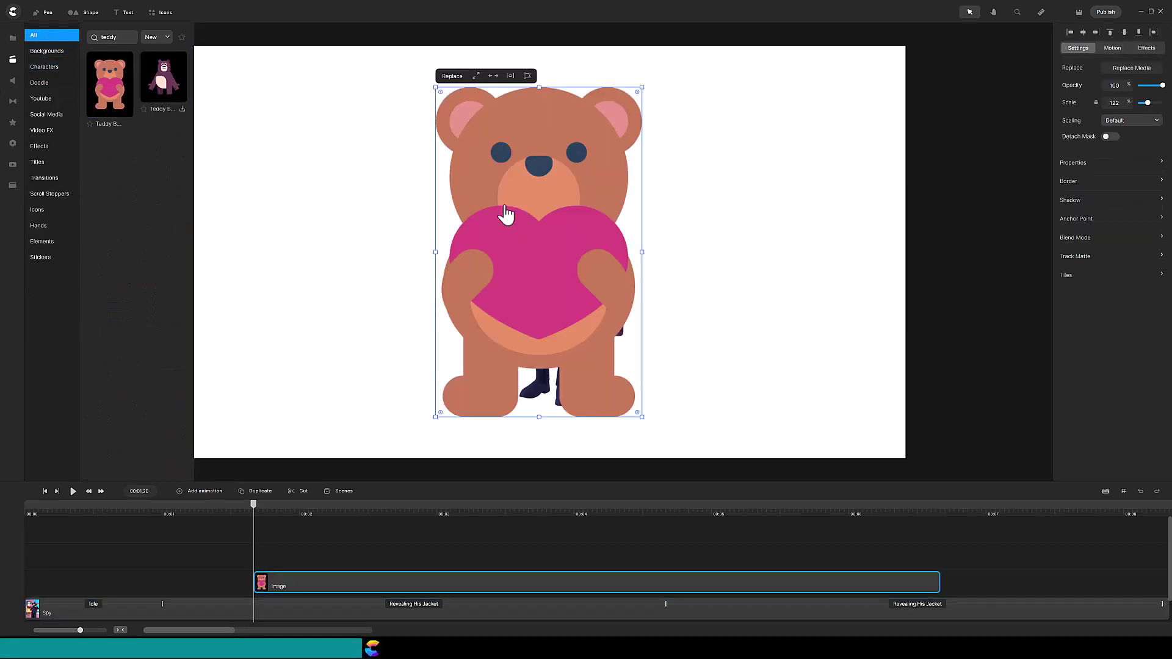
- Scale the teddy to 10, place it on the coat lining, and group it
drag(433, 87, 652, 365)
drag(642, 418, 629, 396)
drag(620, 382, 597, 310)
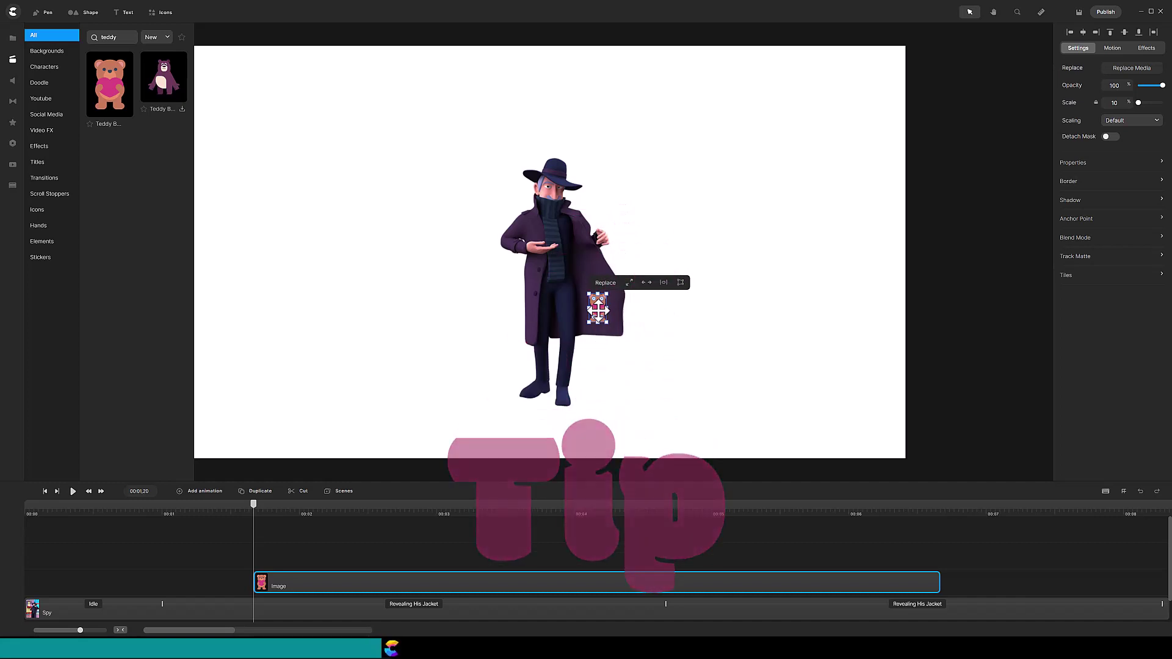
key(ctrl+g)
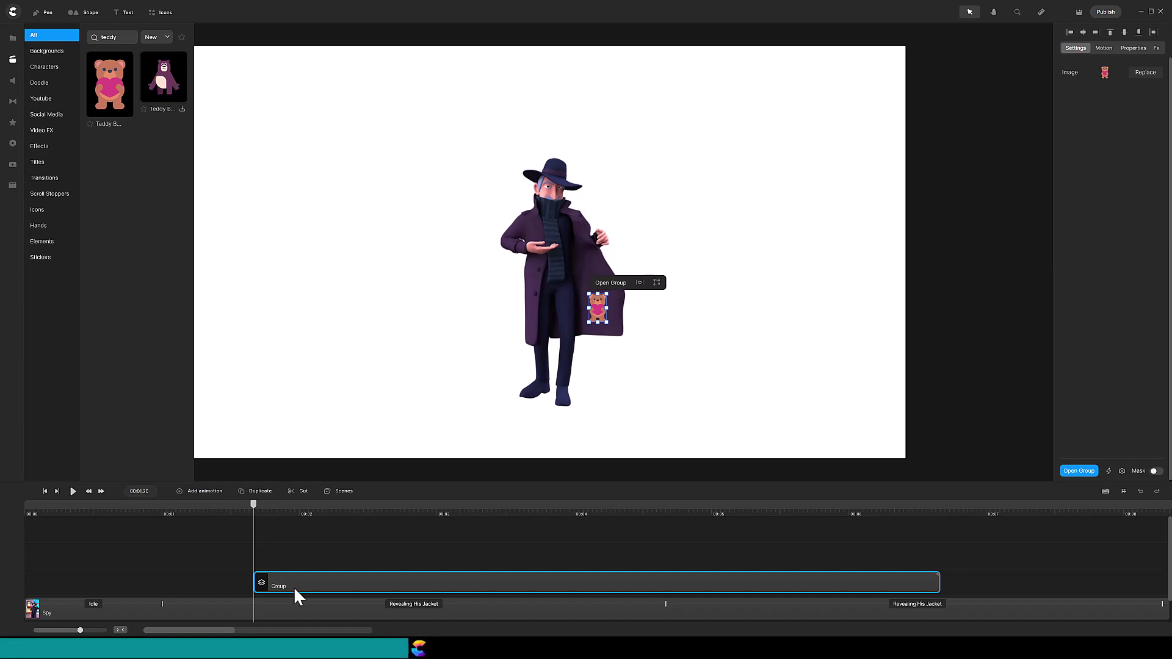
- Add a teddy position keyframe at the clip start and nudge the bear right onto the lining
key(p)
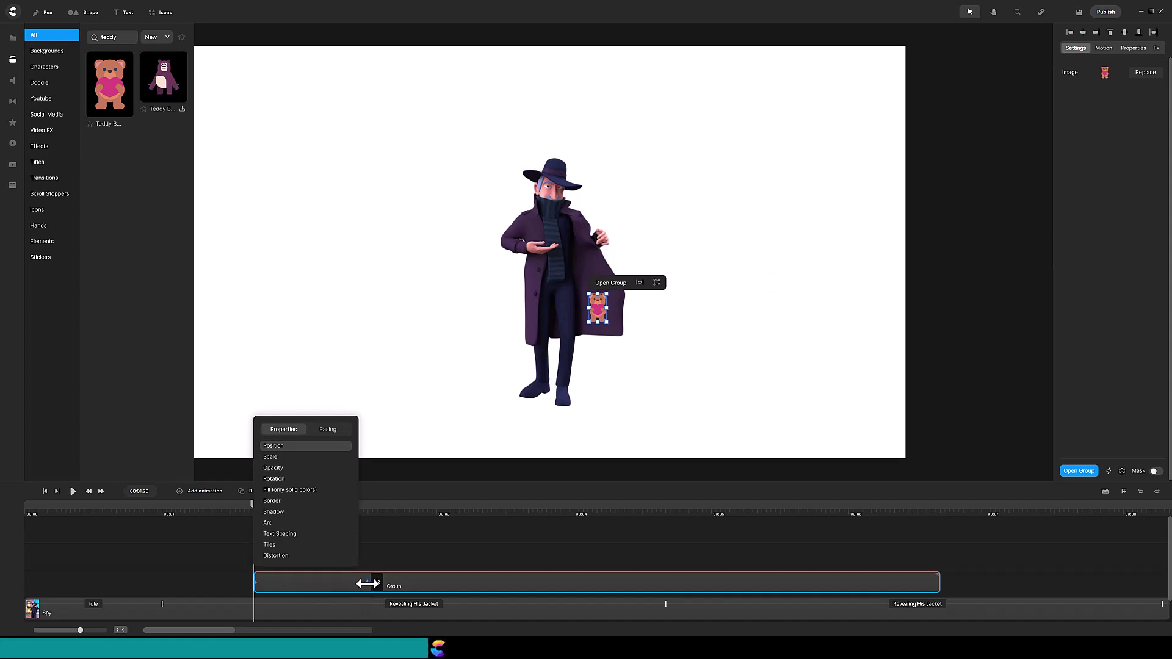
drag(368, 583, 240, 581)
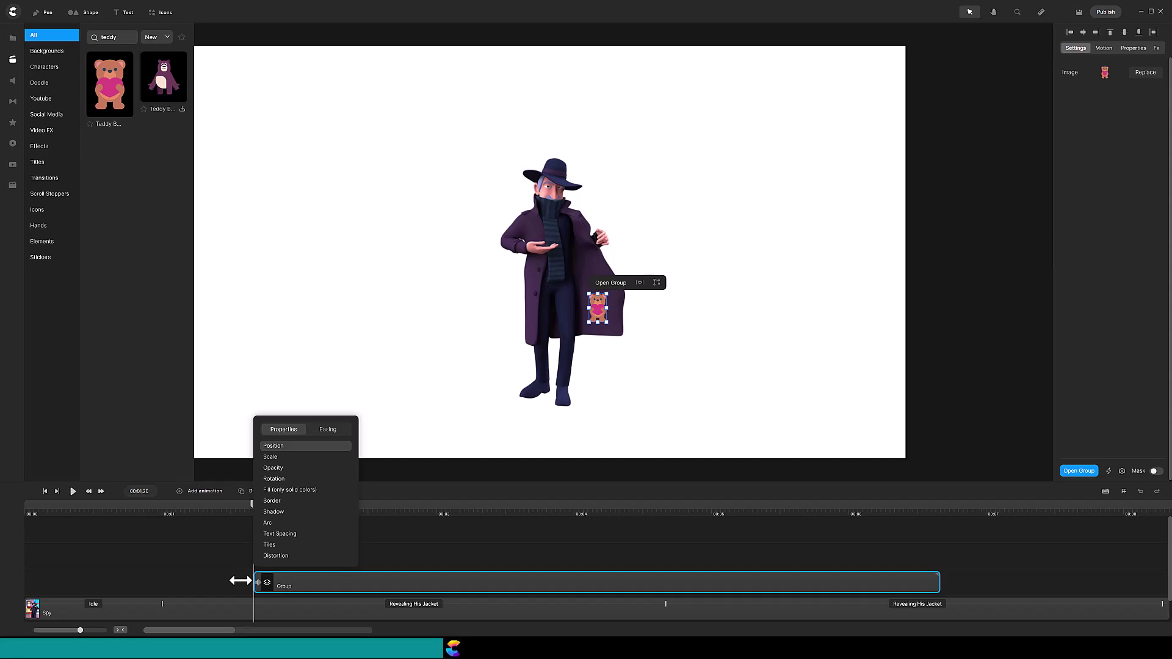
click(101, 492)
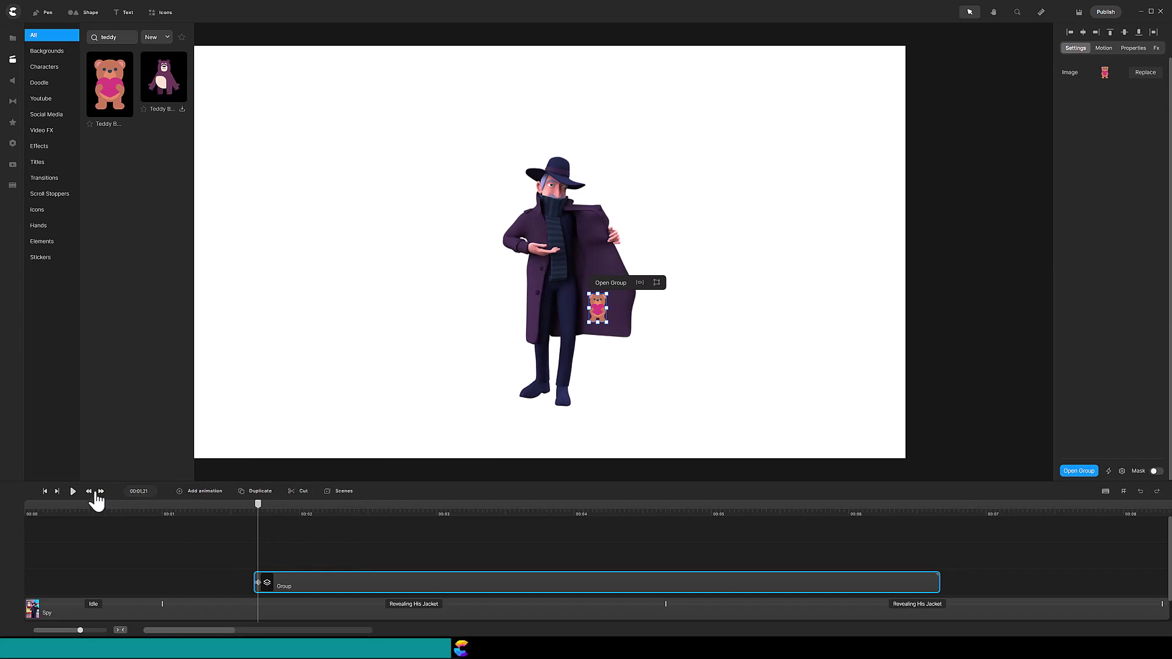
click(89, 493)
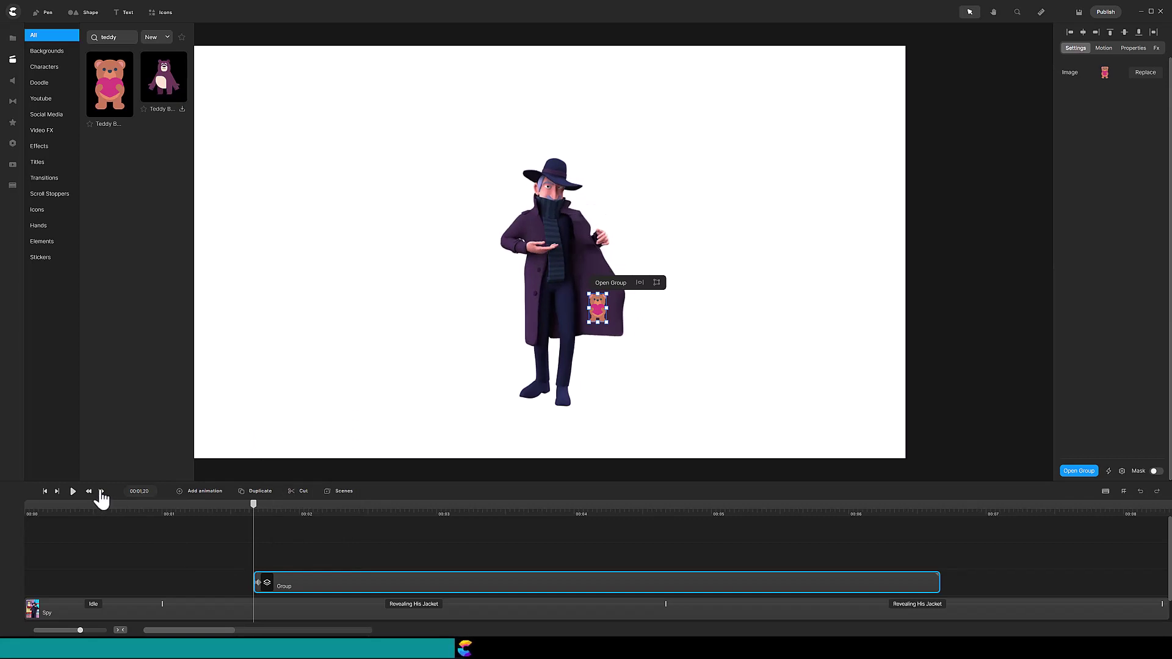
click(101, 492)
click(89, 491)
click(102, 492)
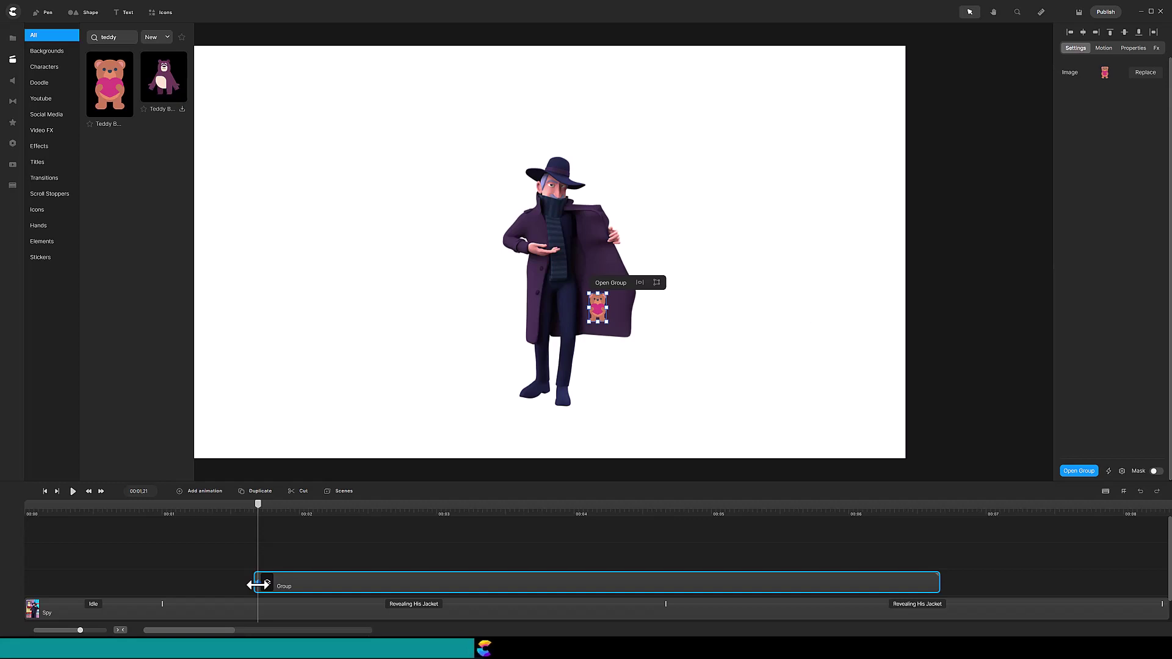
key(Right)
key(Right)
key(Right)
key(Right)
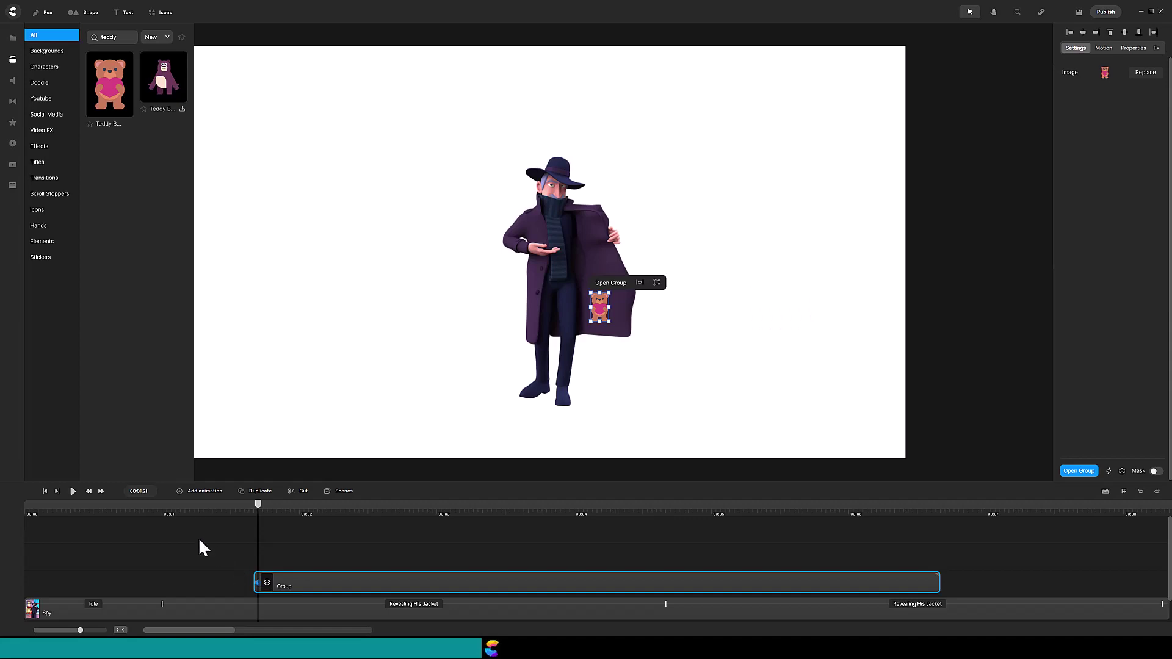
click(89, 492)
click(101, 491)
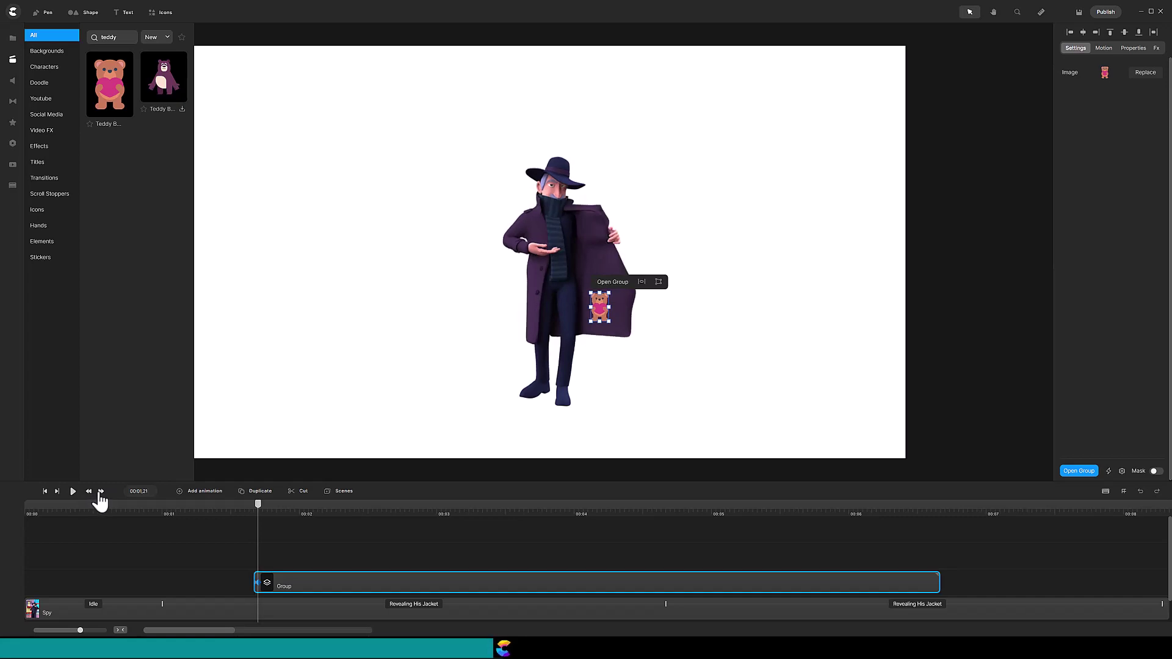
- Keyframe the teddy's position at the current frame, nudging it up and right to match the coat
key(p)
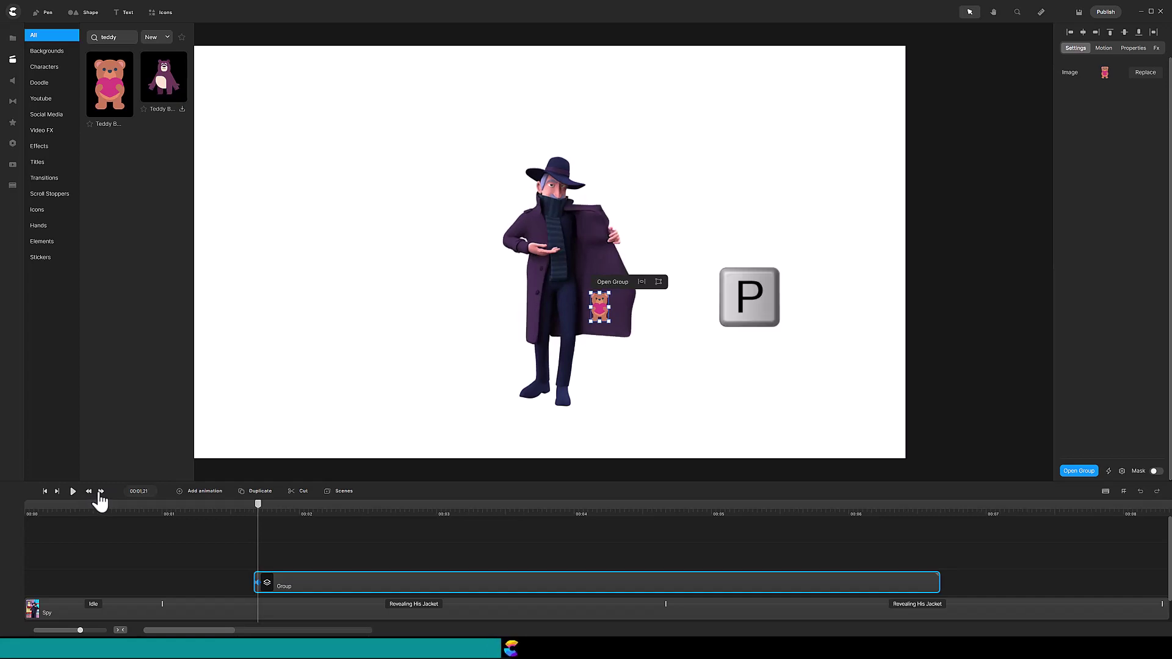
key(p)
drag(372, 582, 261, 582)
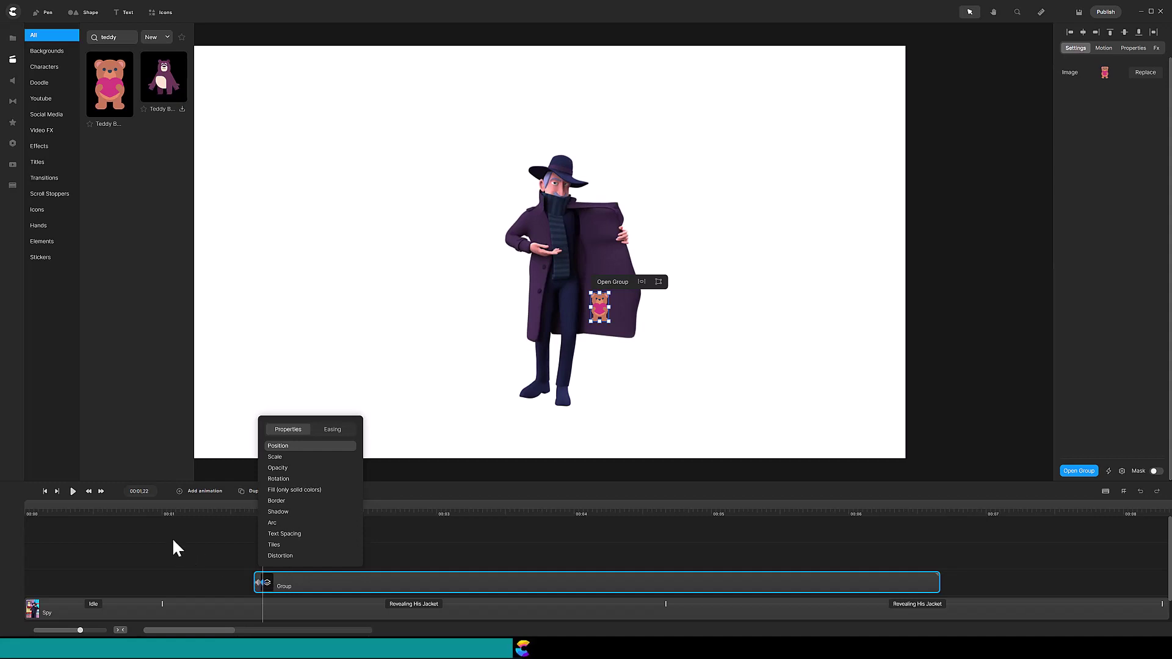
click(102, 497)
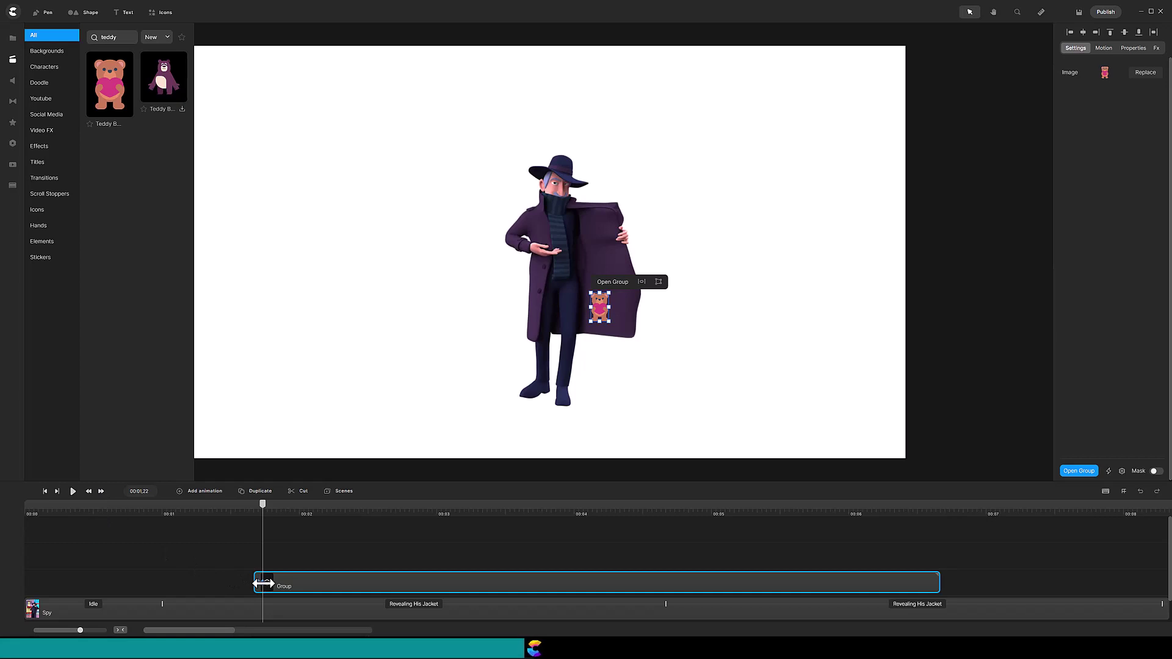
key(Up)
key(Up)
key(Up)
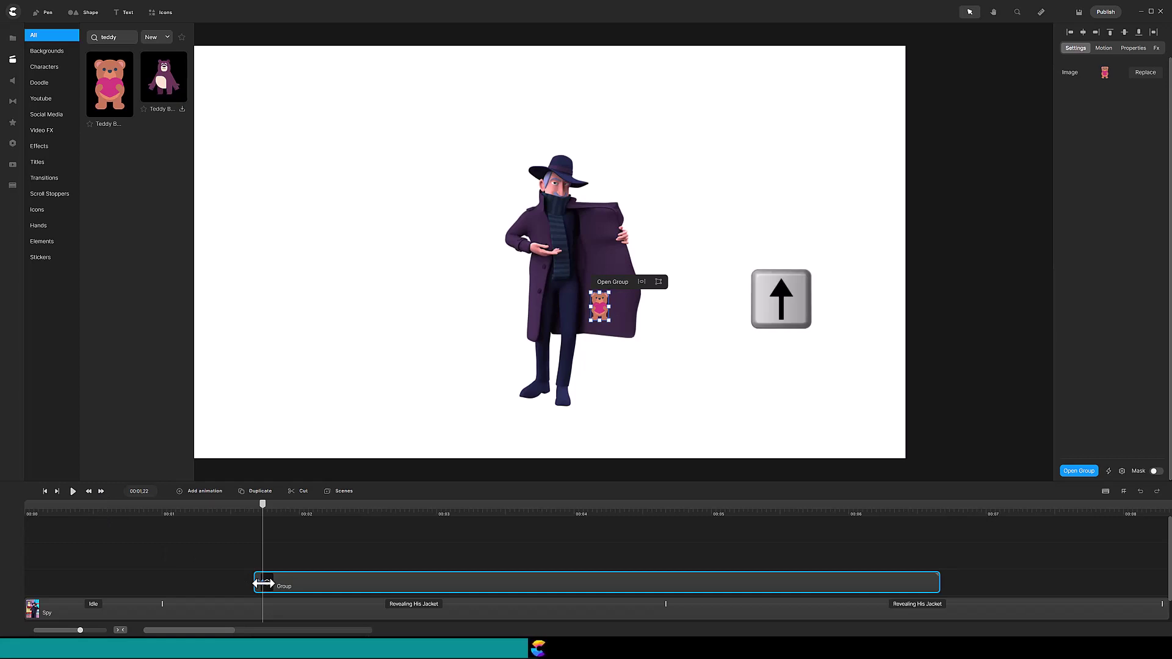
key(Right)
key(Right)
key(Right)
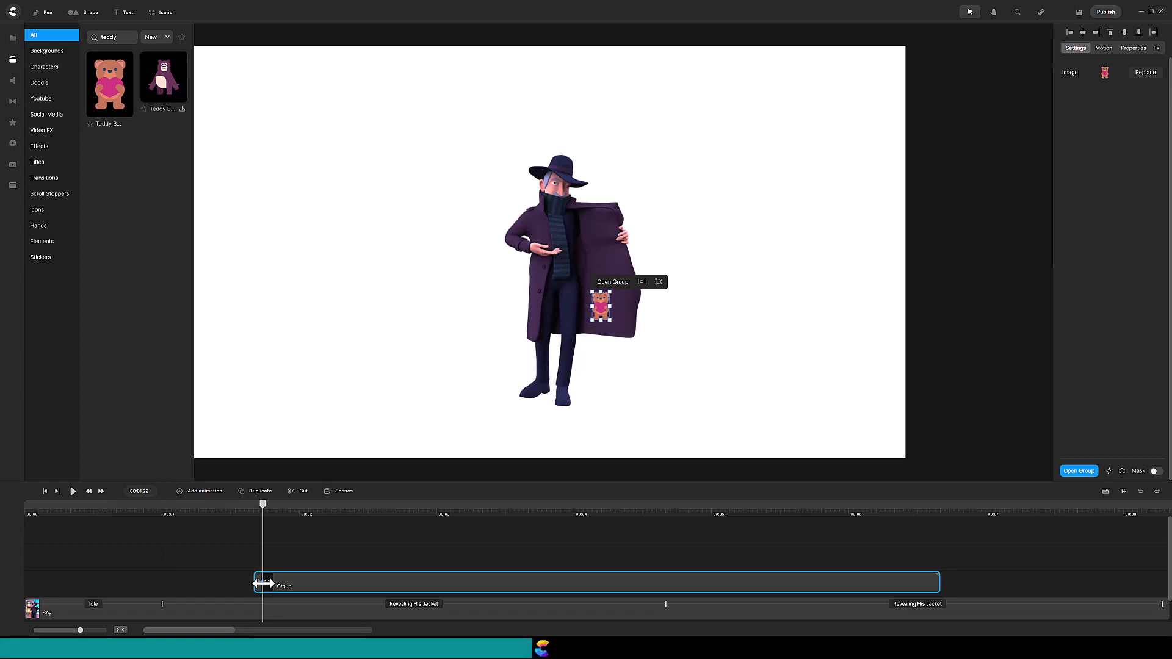
click(88, 491)
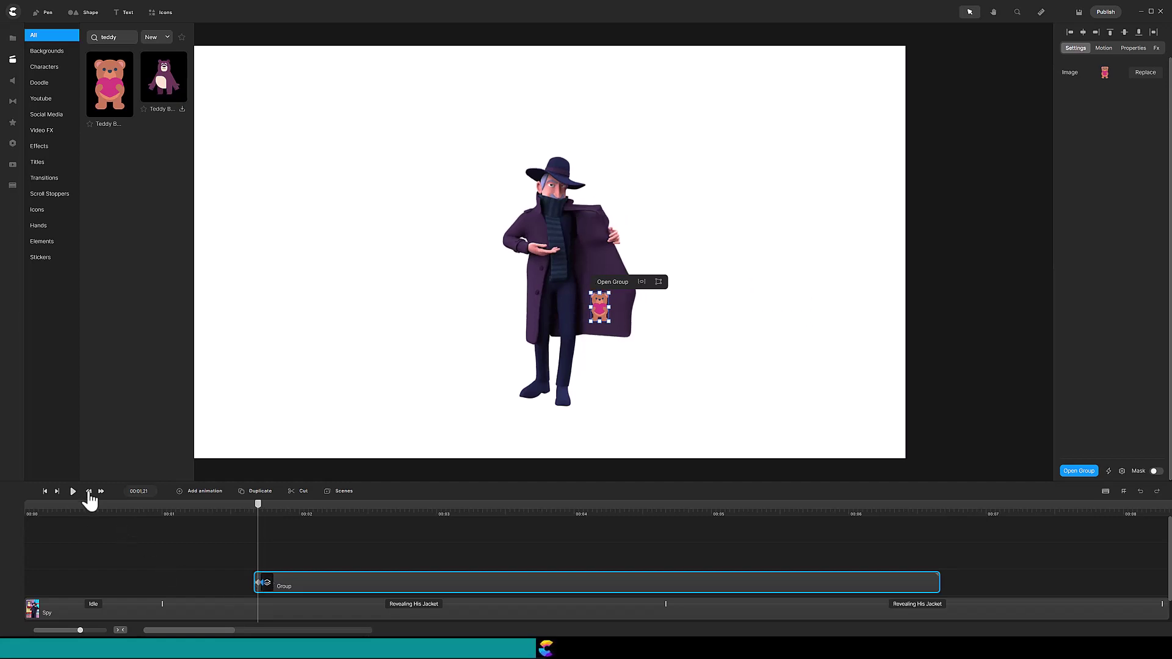
click(101, 491)
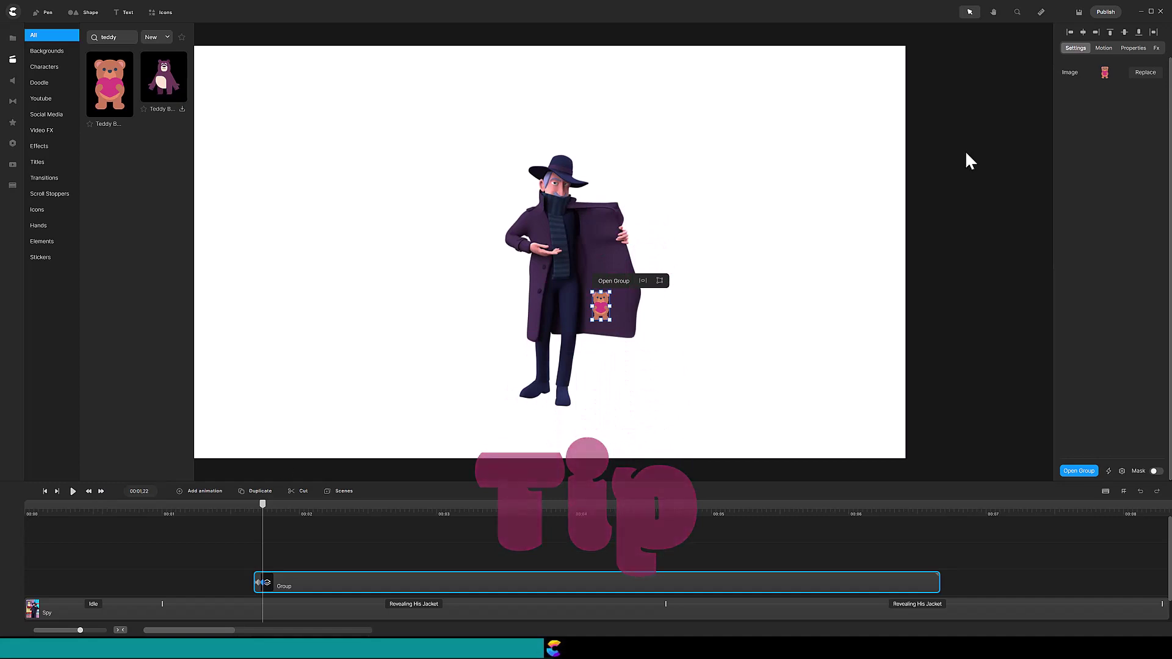
- Zoom the canvas view to 200% and return to the select arrow
click(1020, 10)
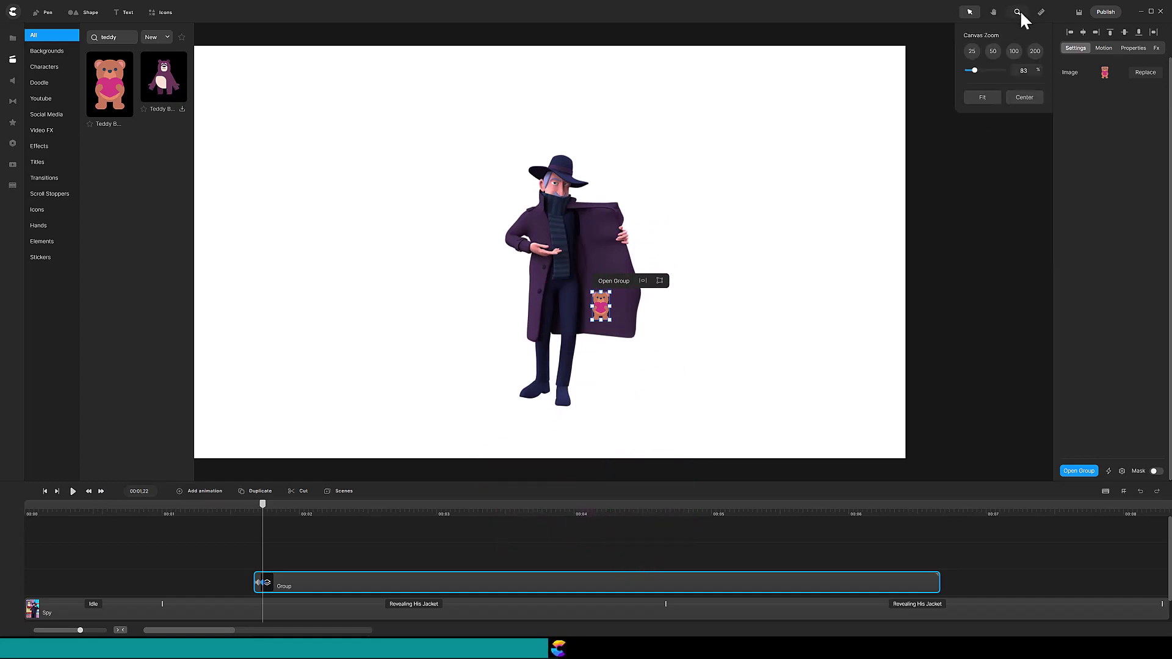
click(1016, 53)
click(1036, 53)
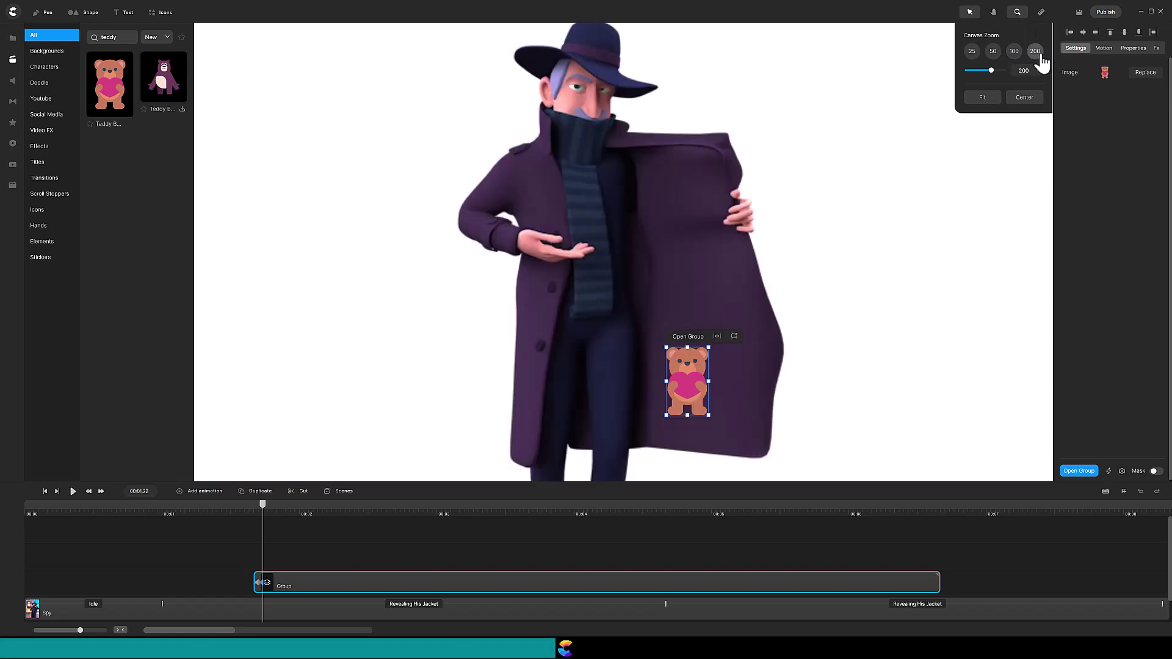
click(970, 14)
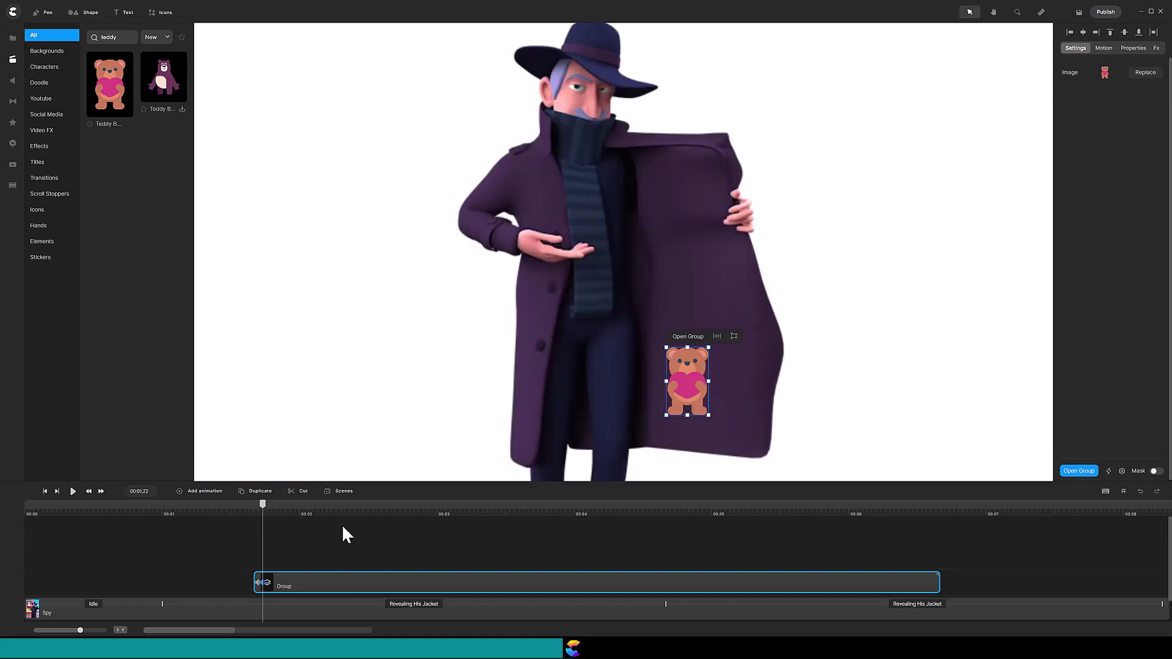
- Add a teddy position keyframe and align it to the current frame
key(k)
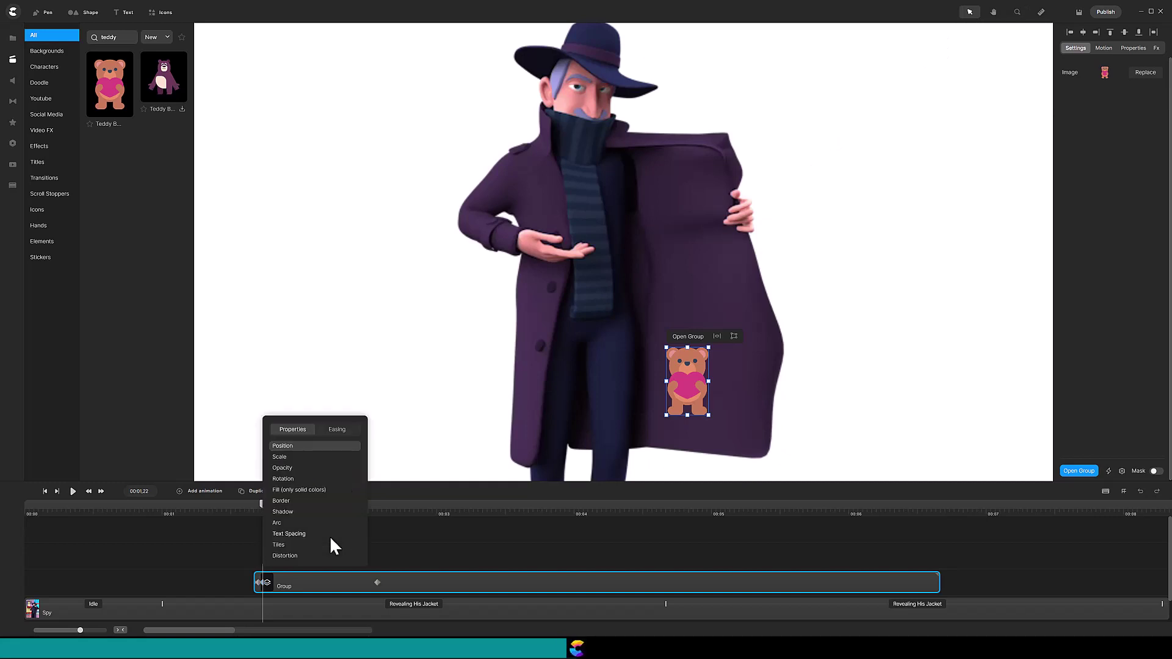
drag(376, 583, 285, 583)
click(266, 583)
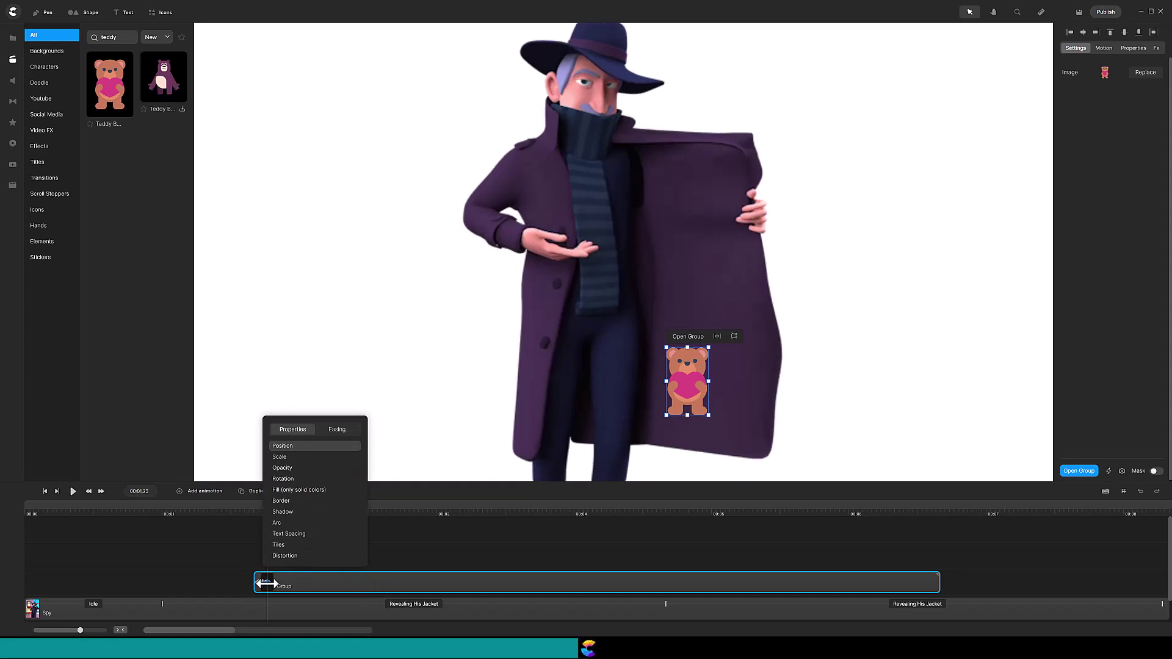
- Step frame by frame keeping the teddy on the lining, then scrub to about four seconds to preview
click(100, 491)
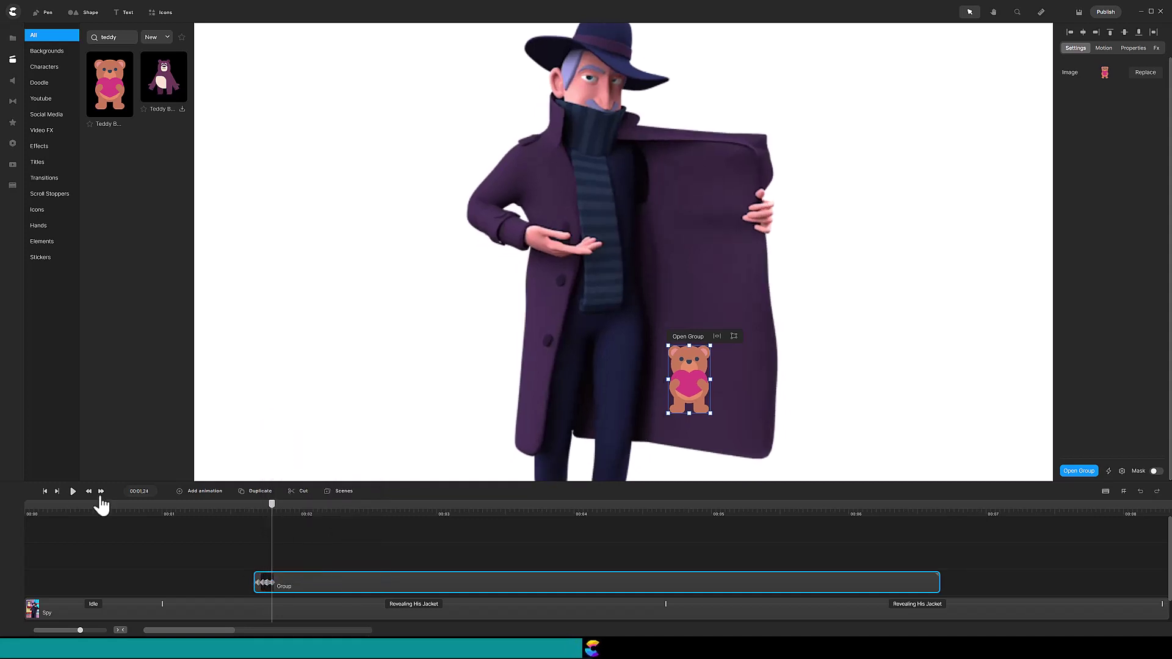
click(101, 491)
click(89, 491)
click(101, 491)
click(102, 491)
click(101, 492)
click(101, 492)
click(101, 491)
click(102, 491)
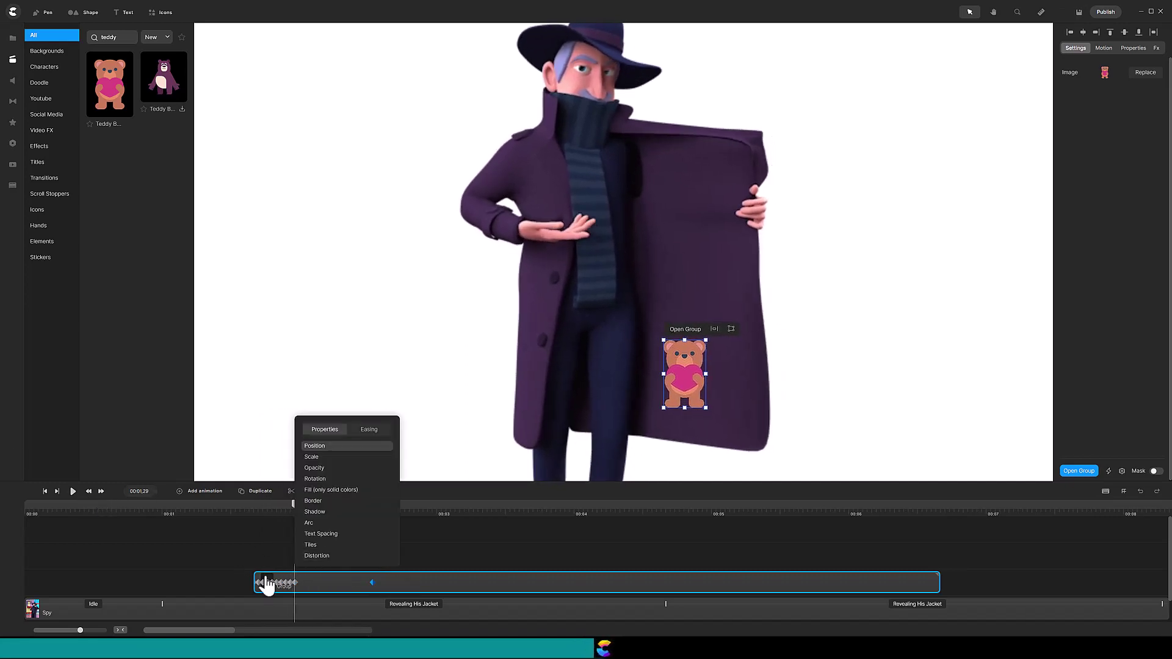
click(101, 491)
click(101, 491)
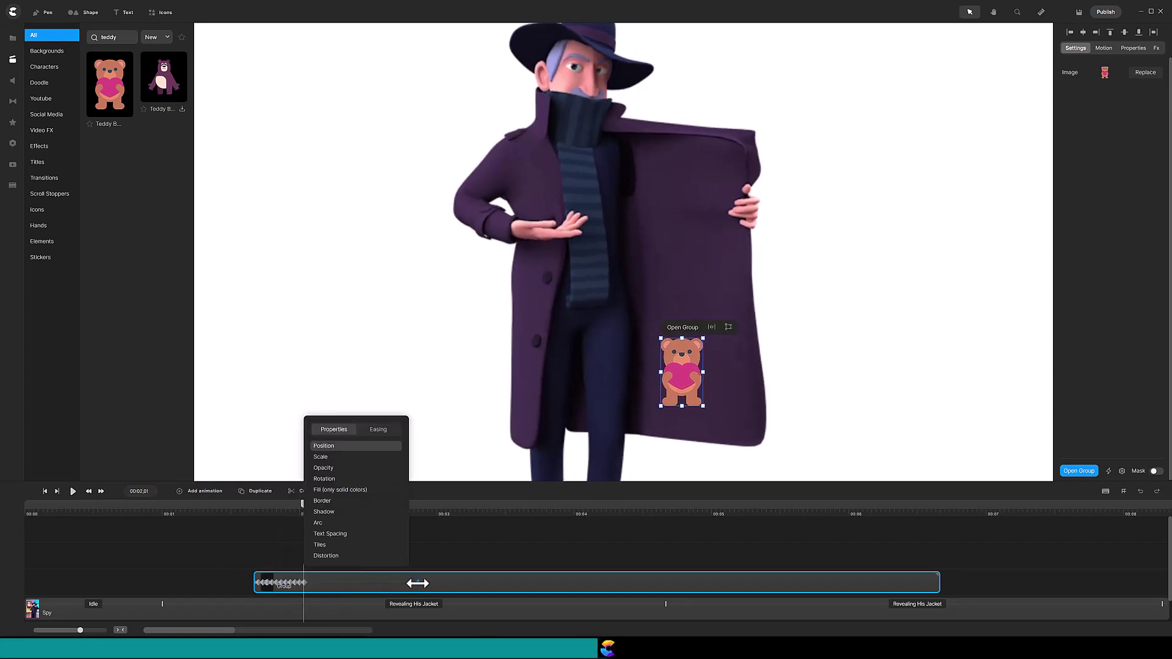
click(100, 492)
click(101, 492)
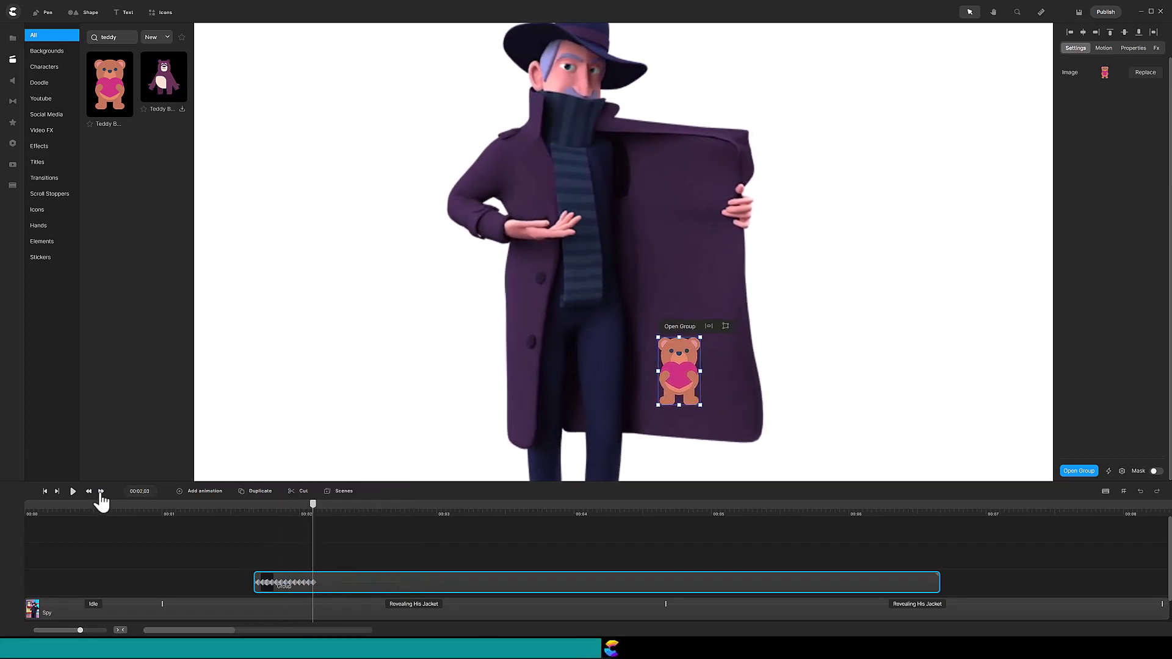
click(101, 492)
click(101, 492)
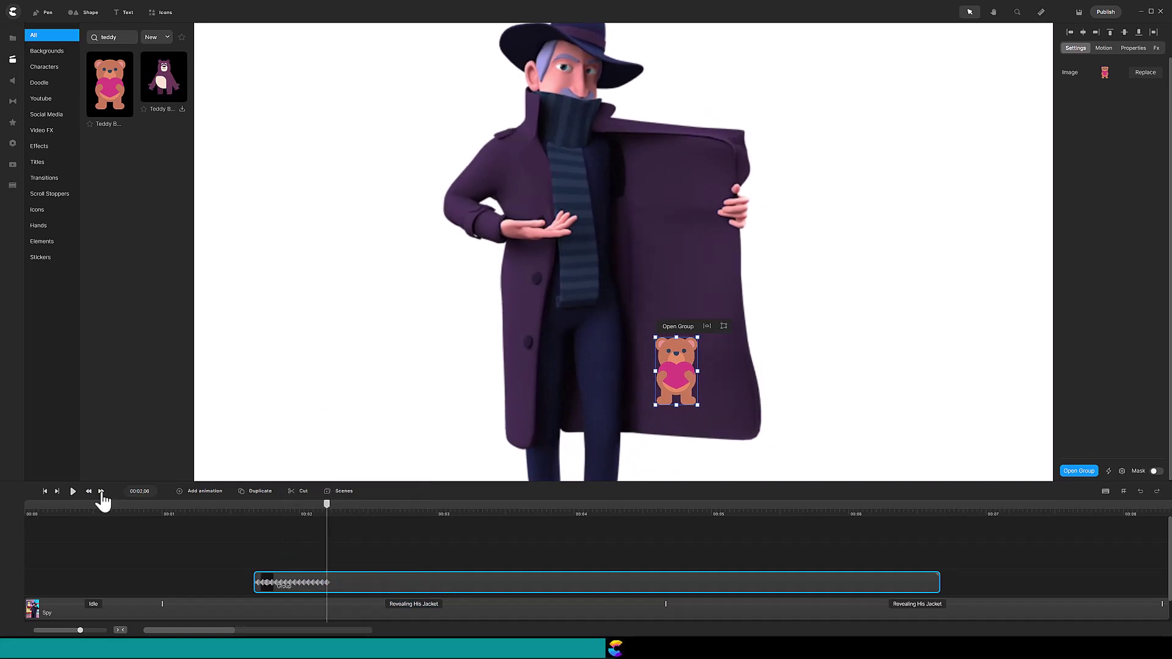
click(102, 492)
click(89, 492)
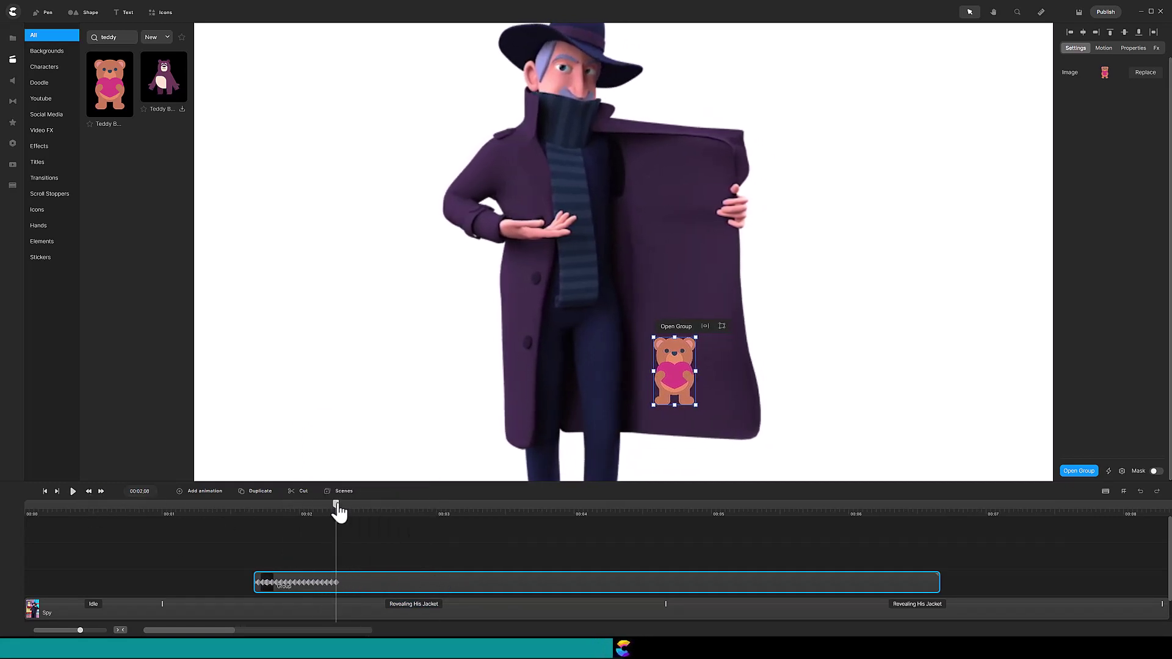
click(404, 513)
drag(470, 519, 526, 556)
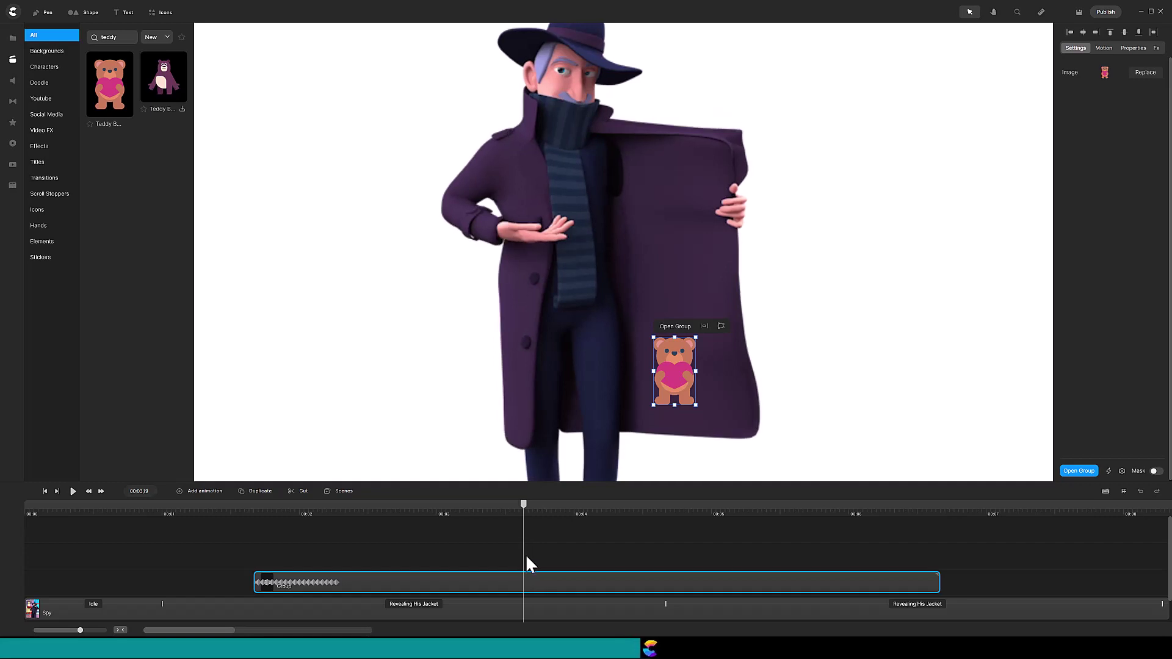
- Keyframe the teddy at the current frame and nudge it left to follow the lining
click(526, 556)
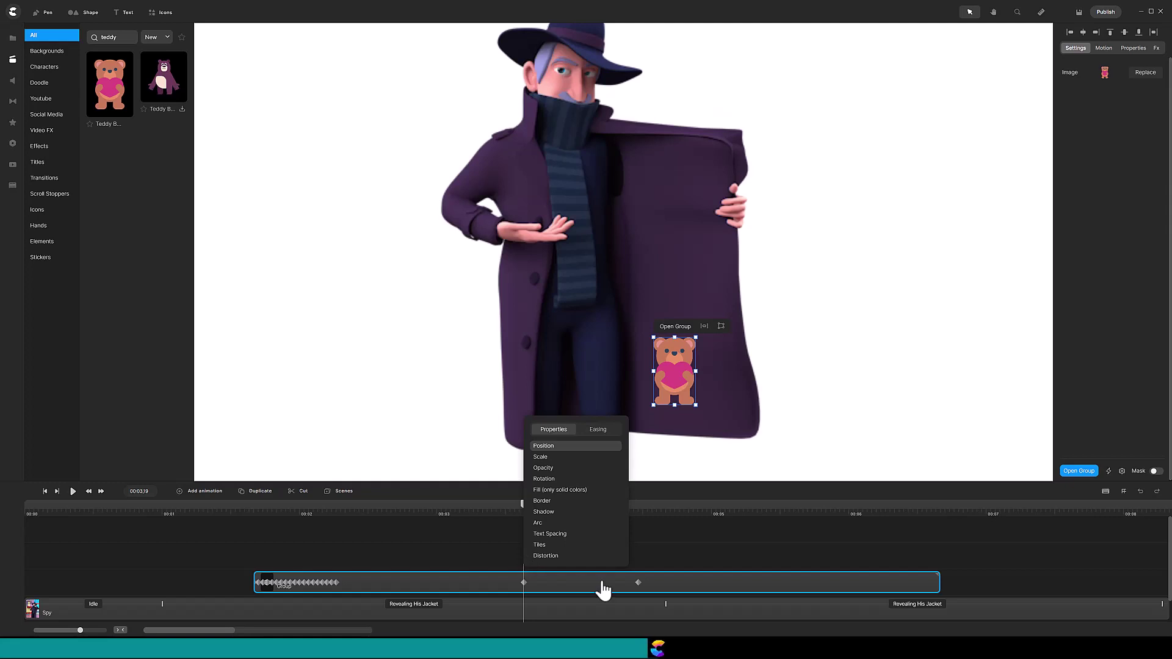
drag(638, 582, 531, 582)
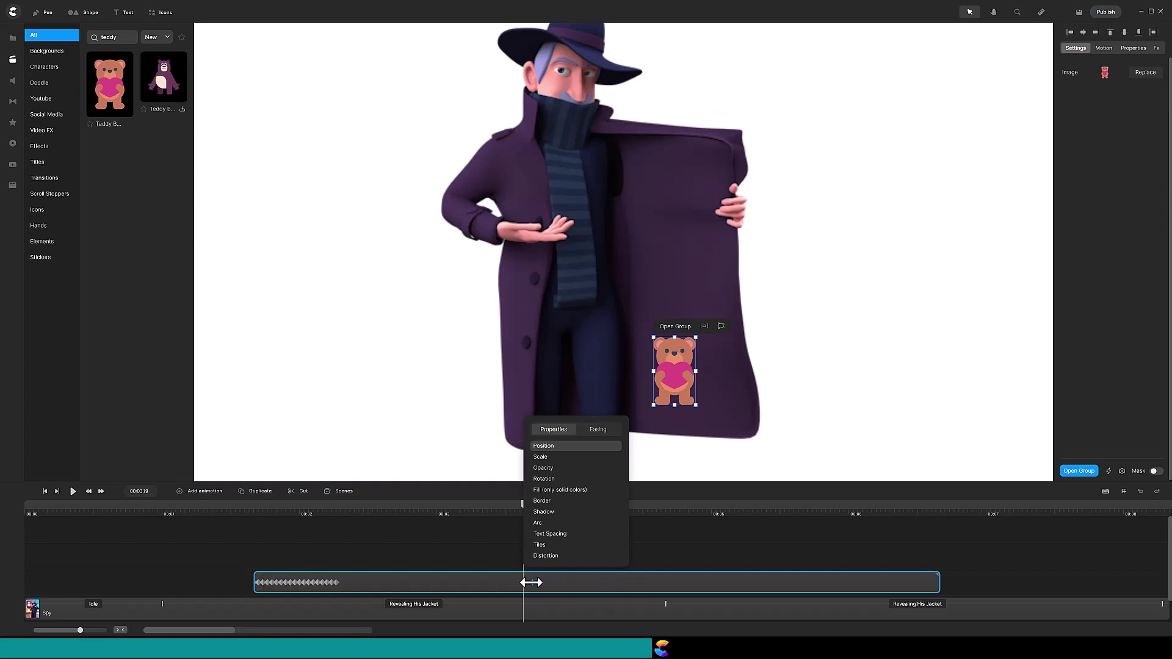
click(100, 491)
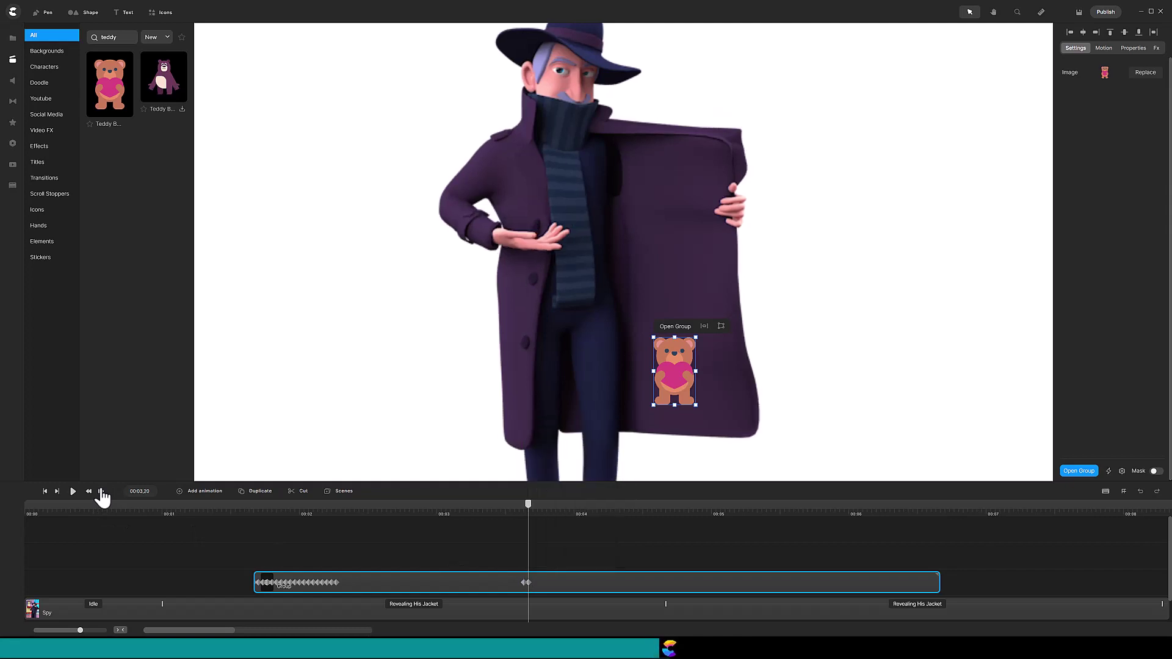
key(Left)
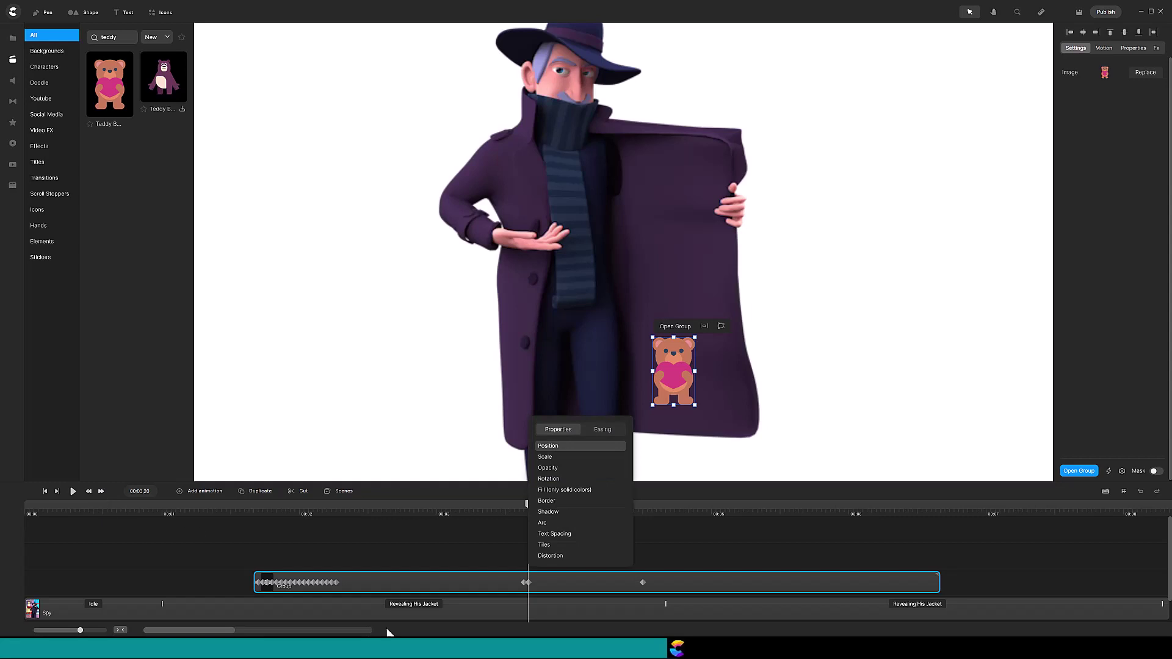
drag(641, 582, 526, 582)
click(101, 492)
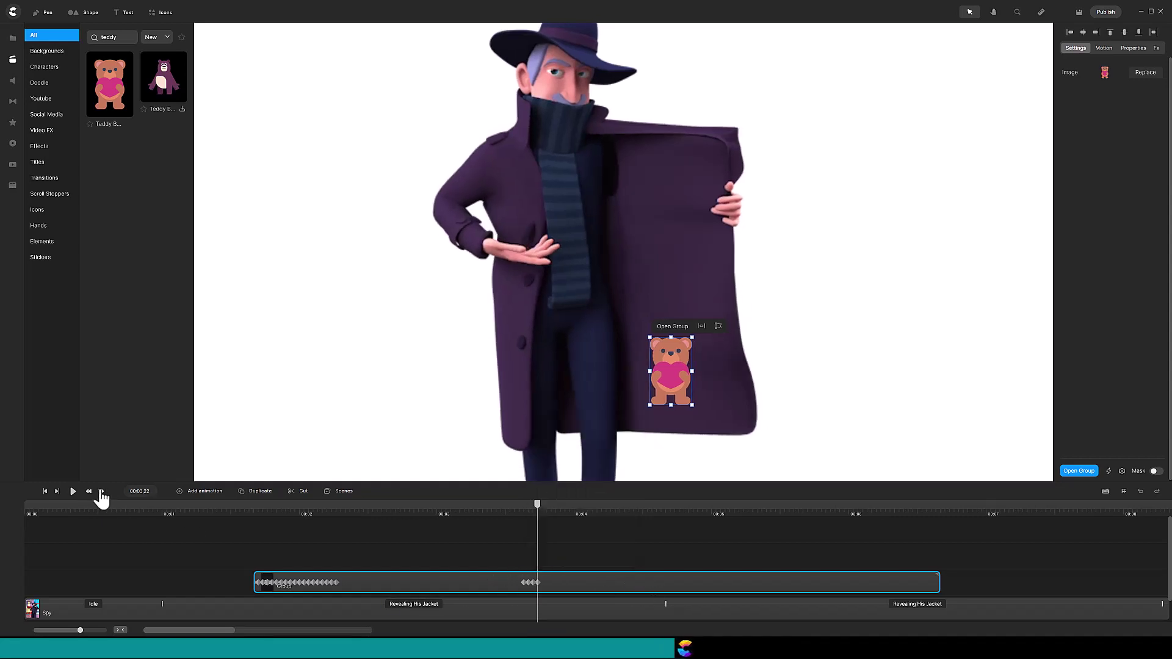
- Advance frame by frame to 00:03;27, keeping the teddy on the coat lining
click(100, 491)
click(101, 491)
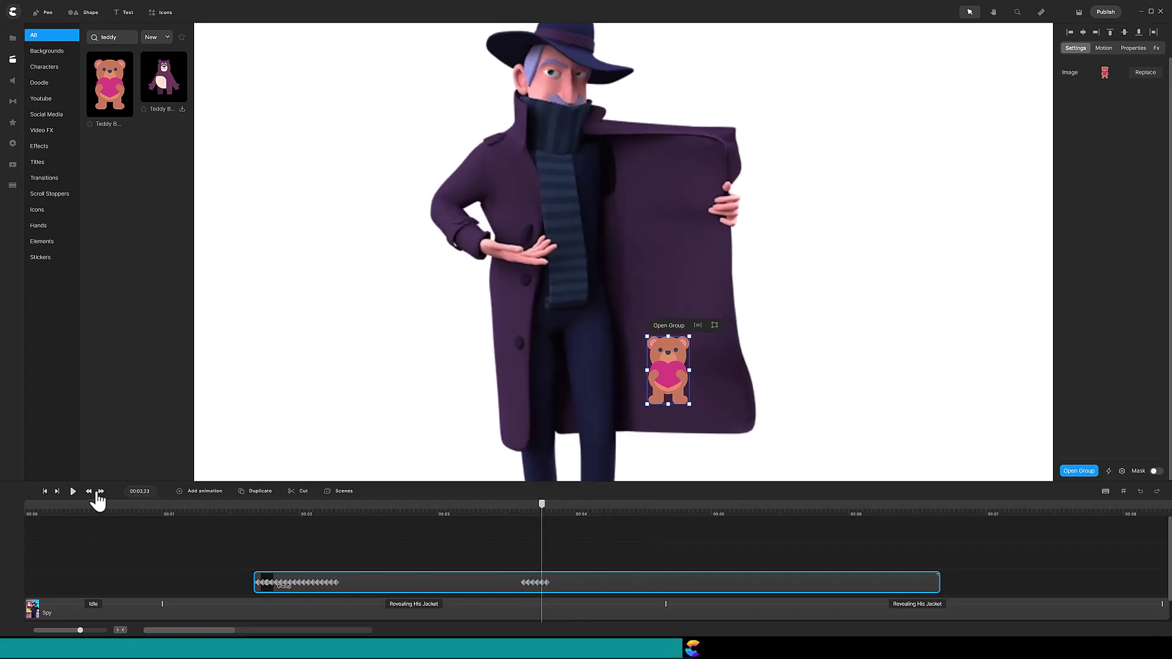
click(101, 492)
click(101, 492)
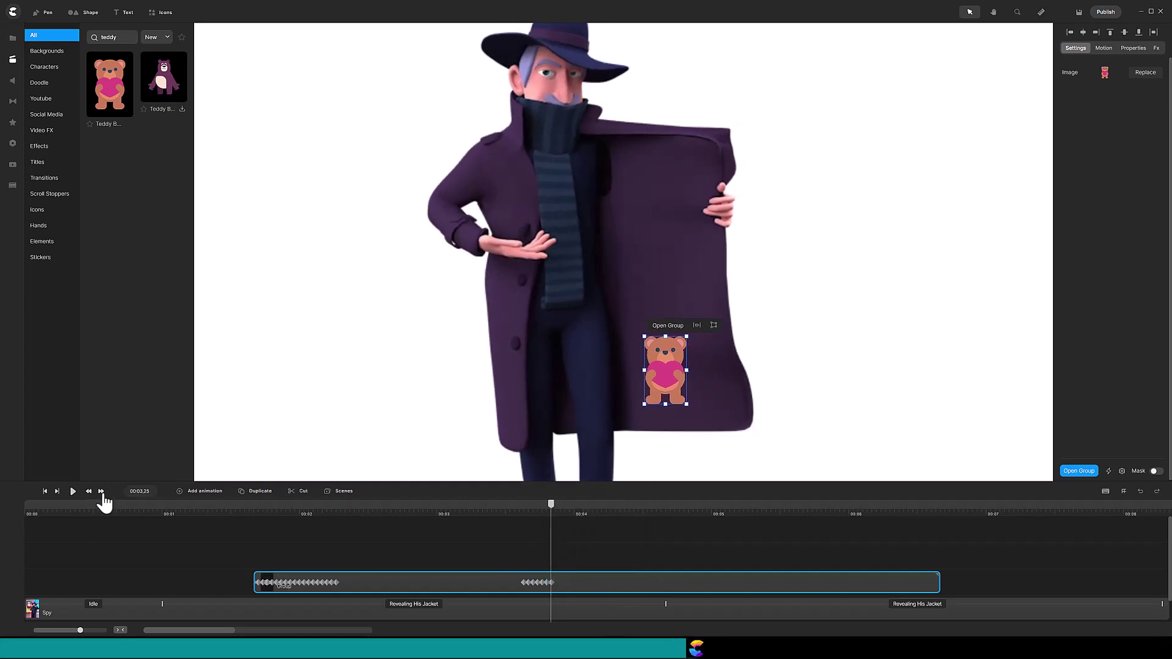
click(101, 492)
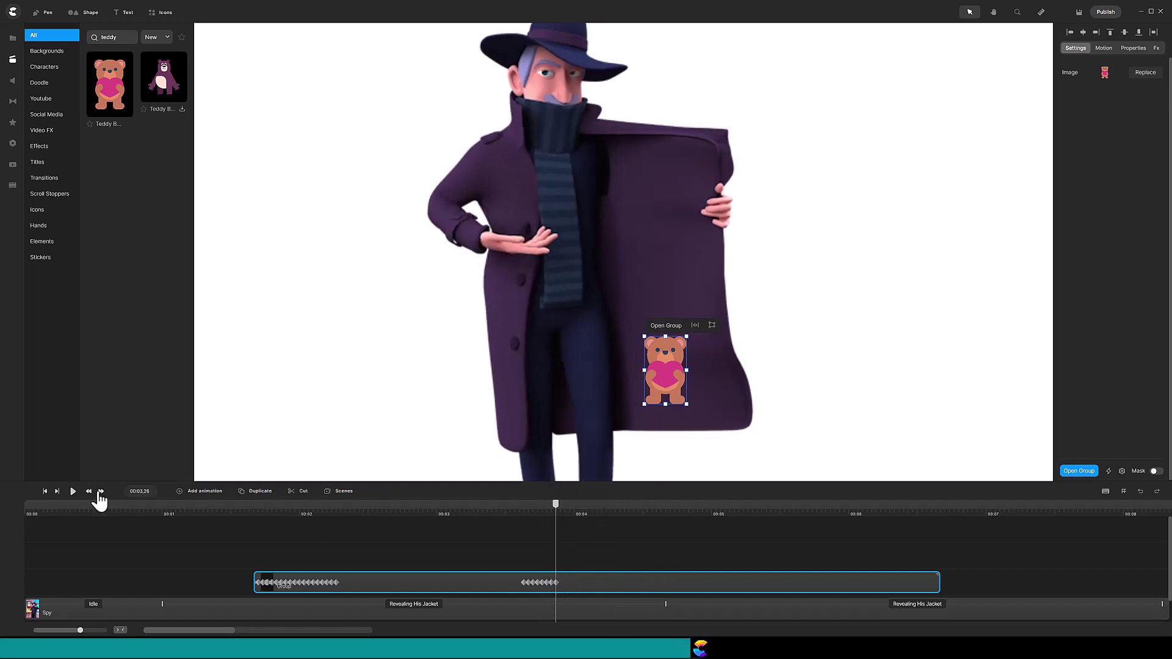
click(101, 491)
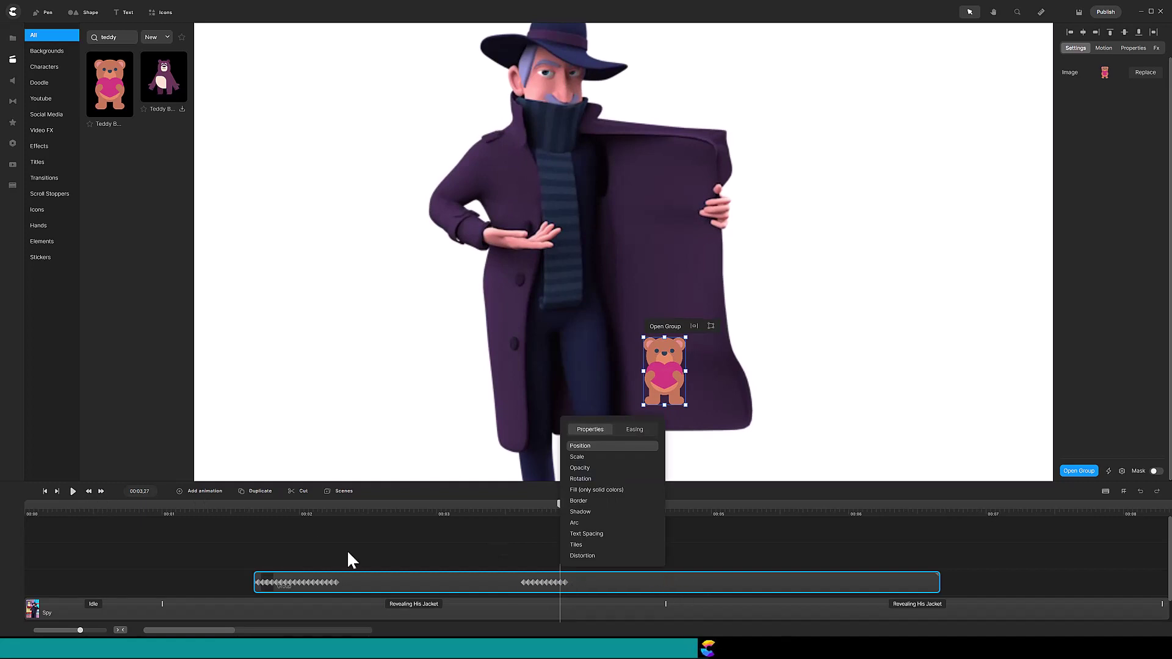
- Continue tracking the teddy frame by frame through 00:04;00 to 00:04;05 as the coat closes
click(101, 491)
click(102, 491)
click(90, 492)
click(102, 491)
click(89, 492)
click(102, 491)
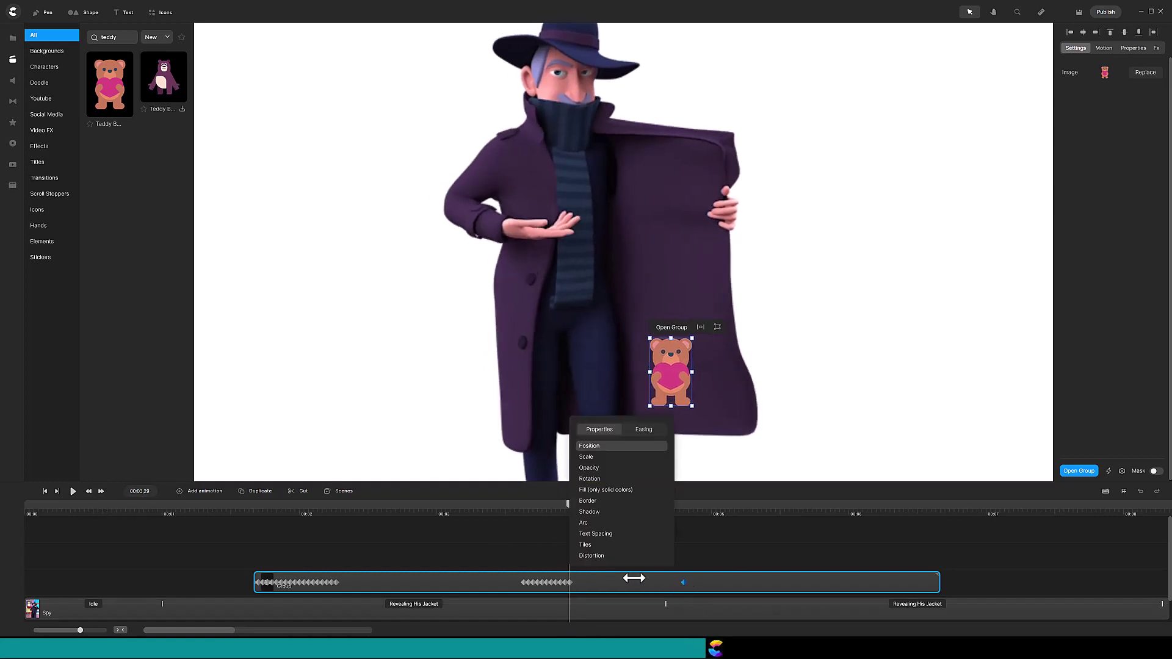
click(102, 491)
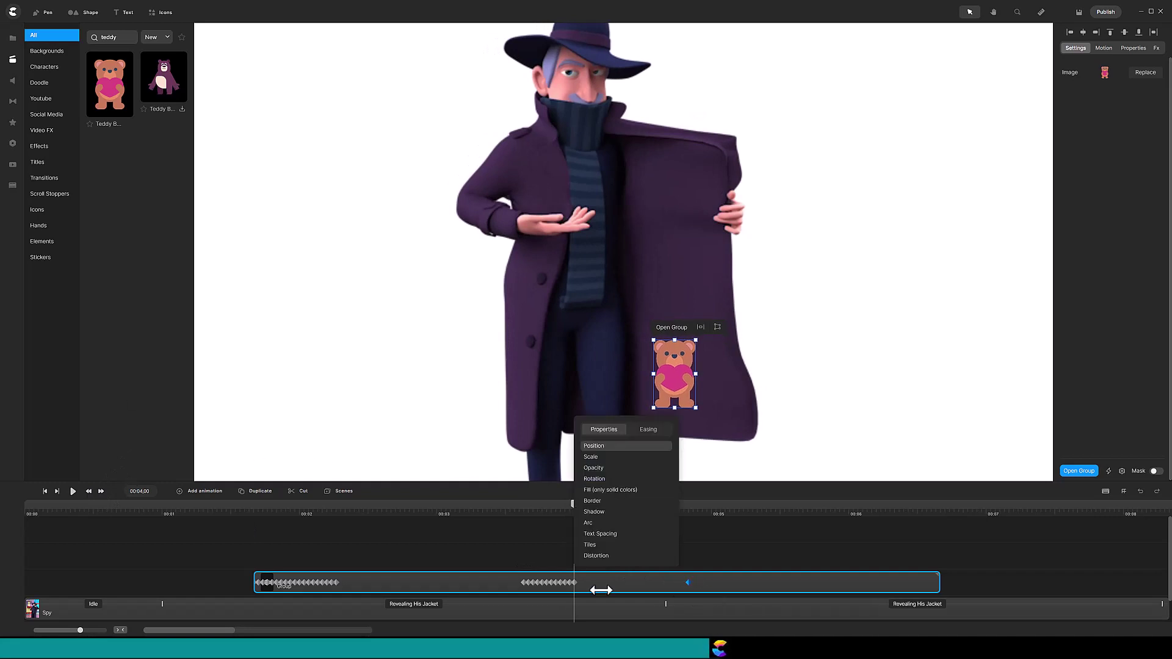
click(102, 491)
click(101, 491)
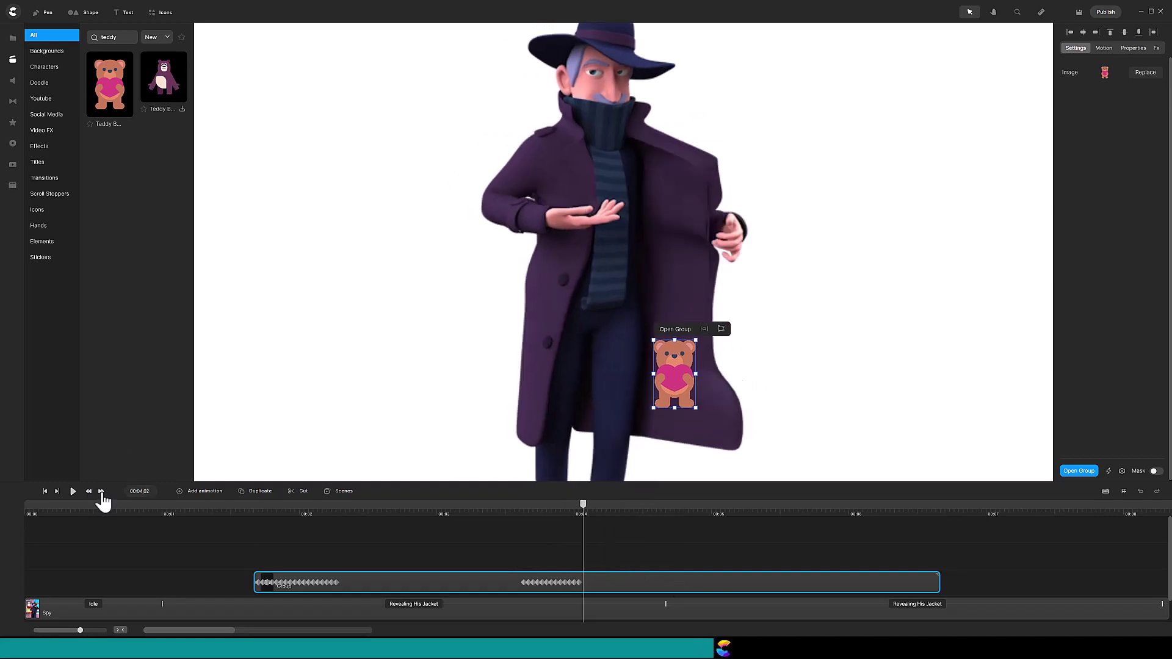
click(101, 491)
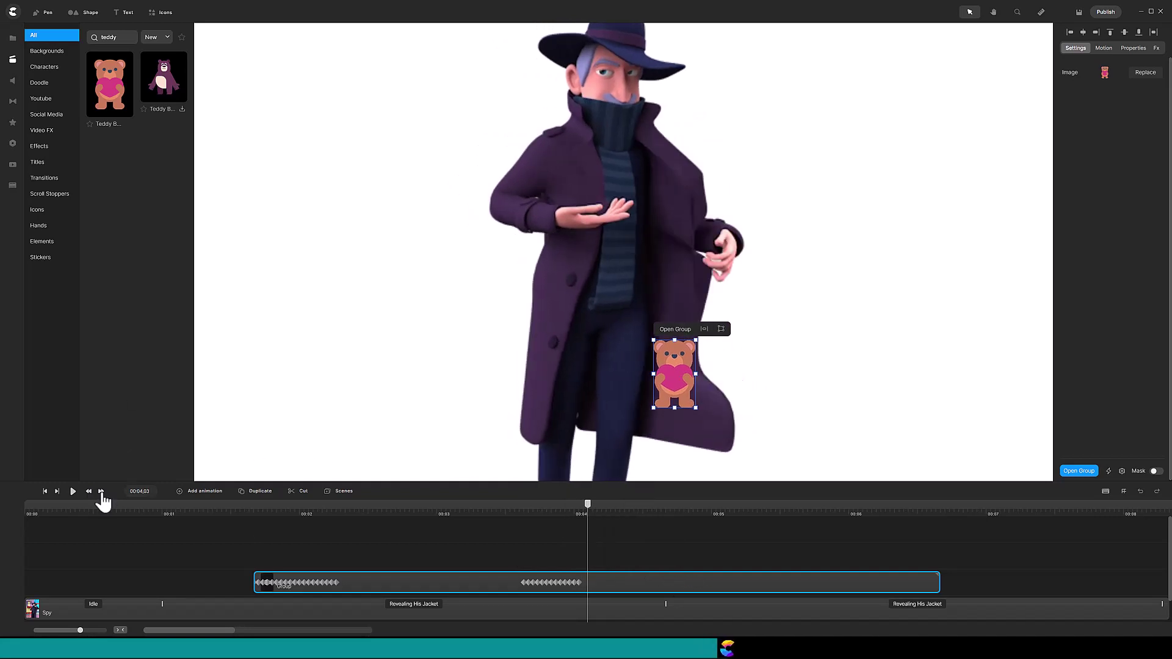
click(101, 491)
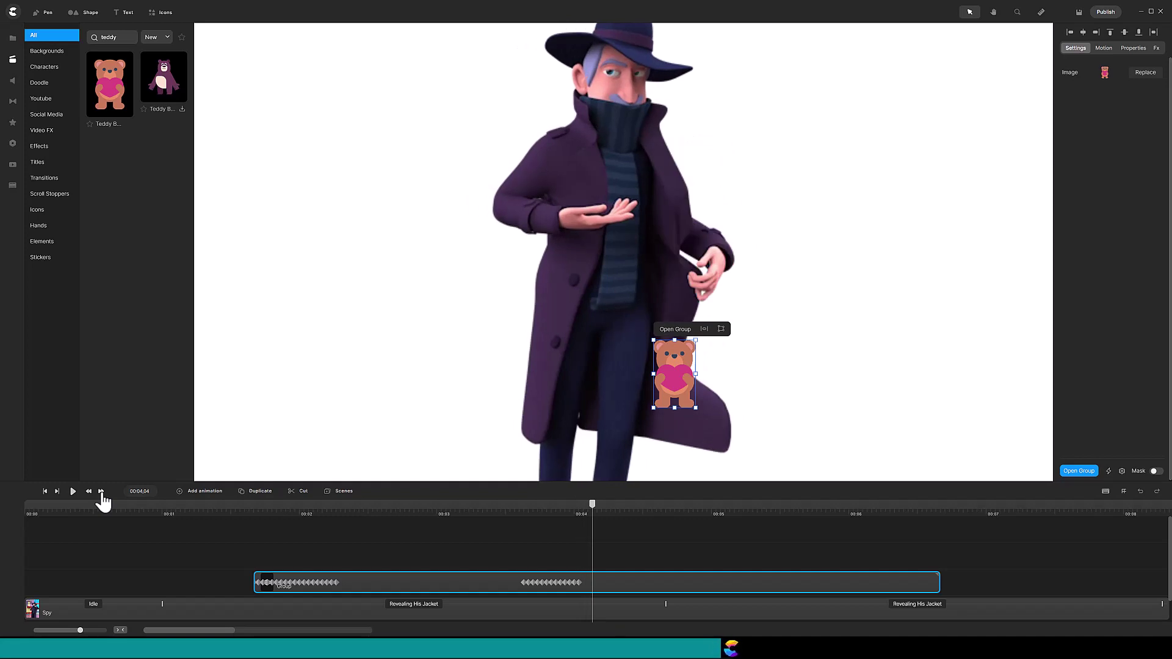
click(102, 491)
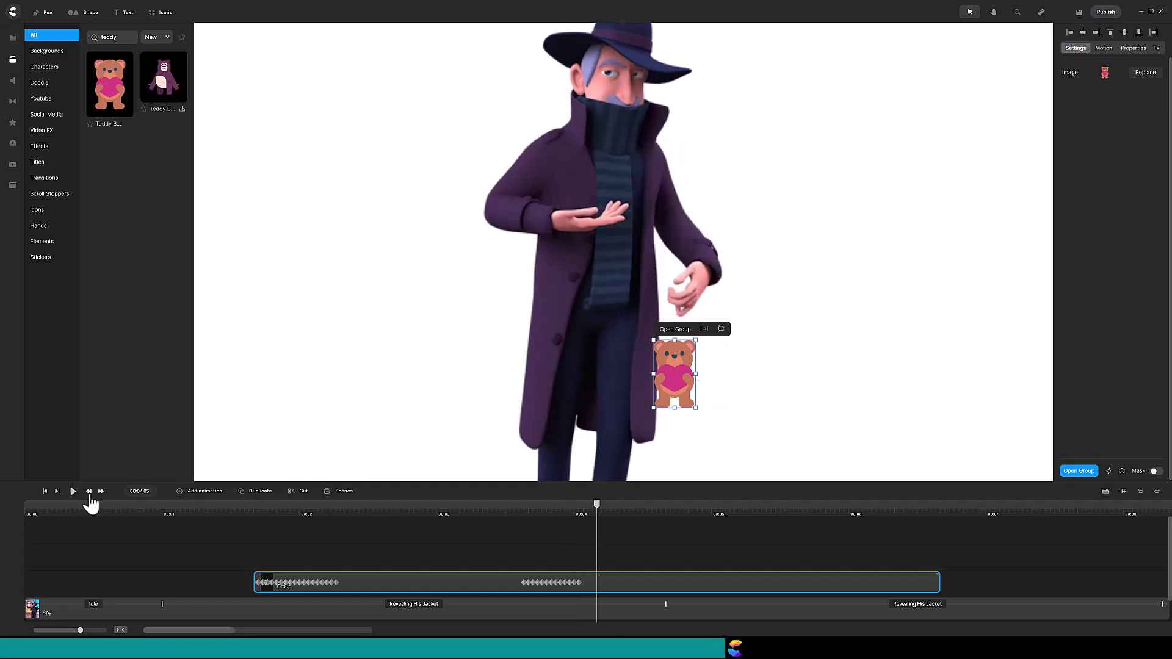
- Step back frame by frame to 00:04;01
click(89, 491)
click(89, 491)
click(89, 491)
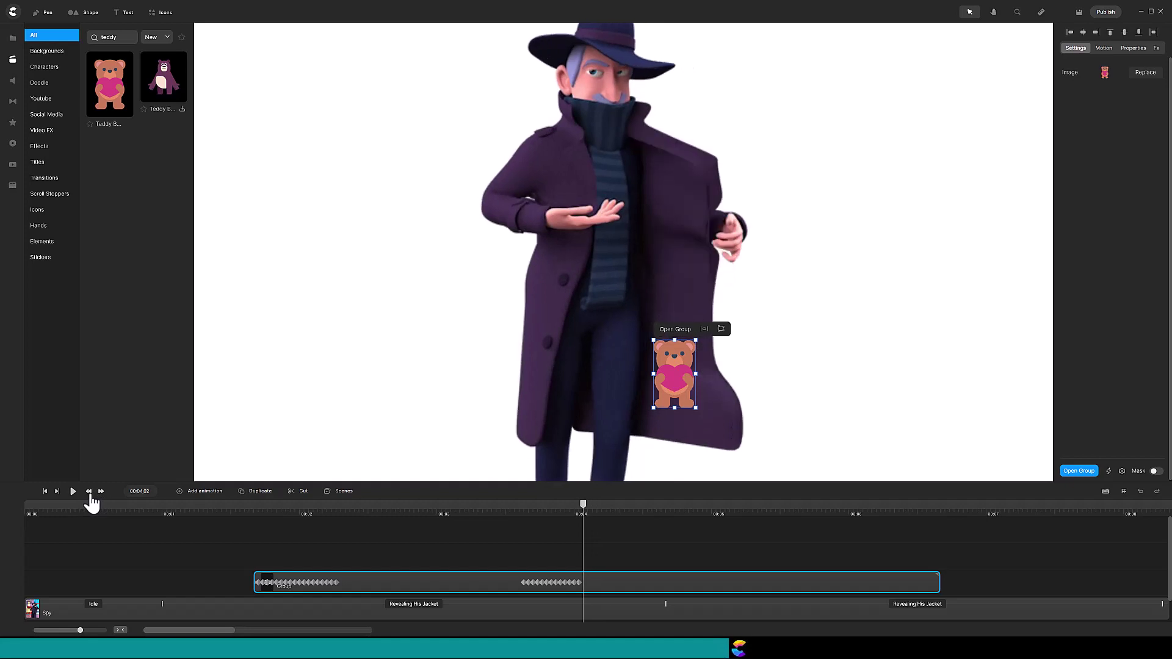
click(89, 491)
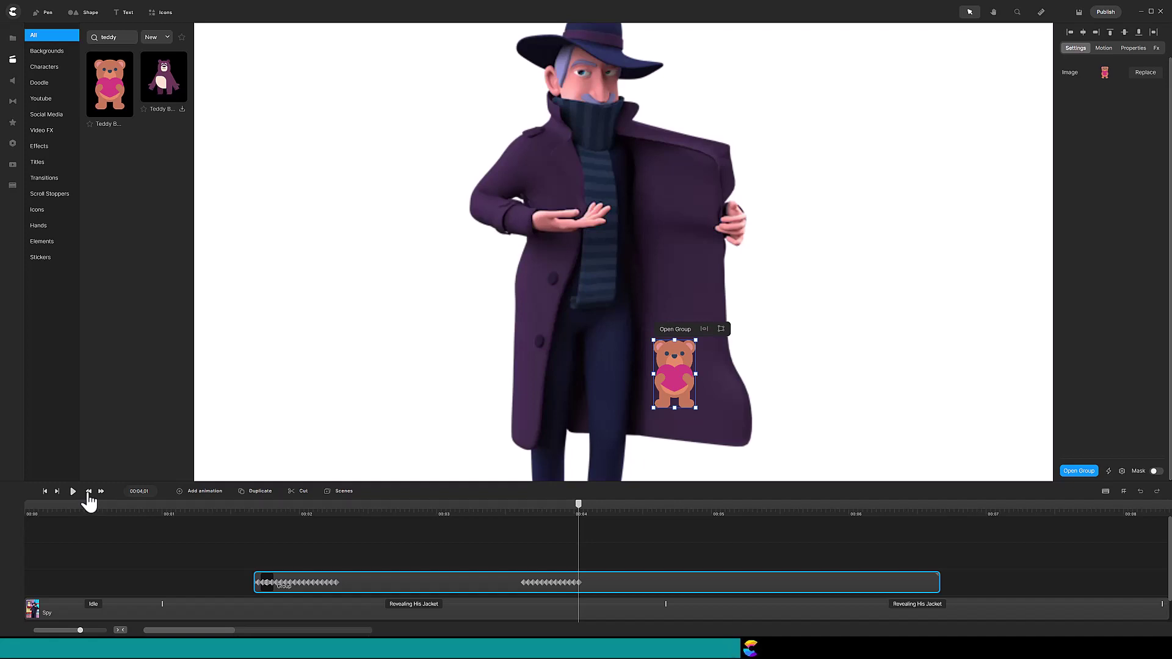
- Add Scale and Rotation to the teddy's animated properties and align the stray keyframe to the playhead
key(k)
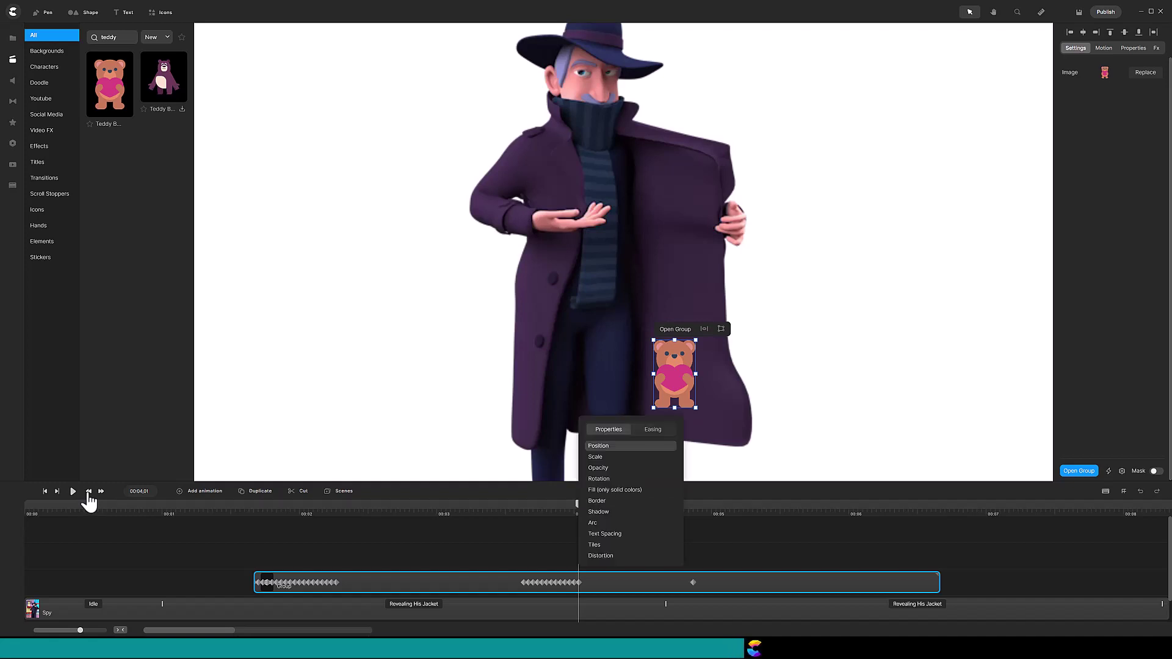
click(612, 457)
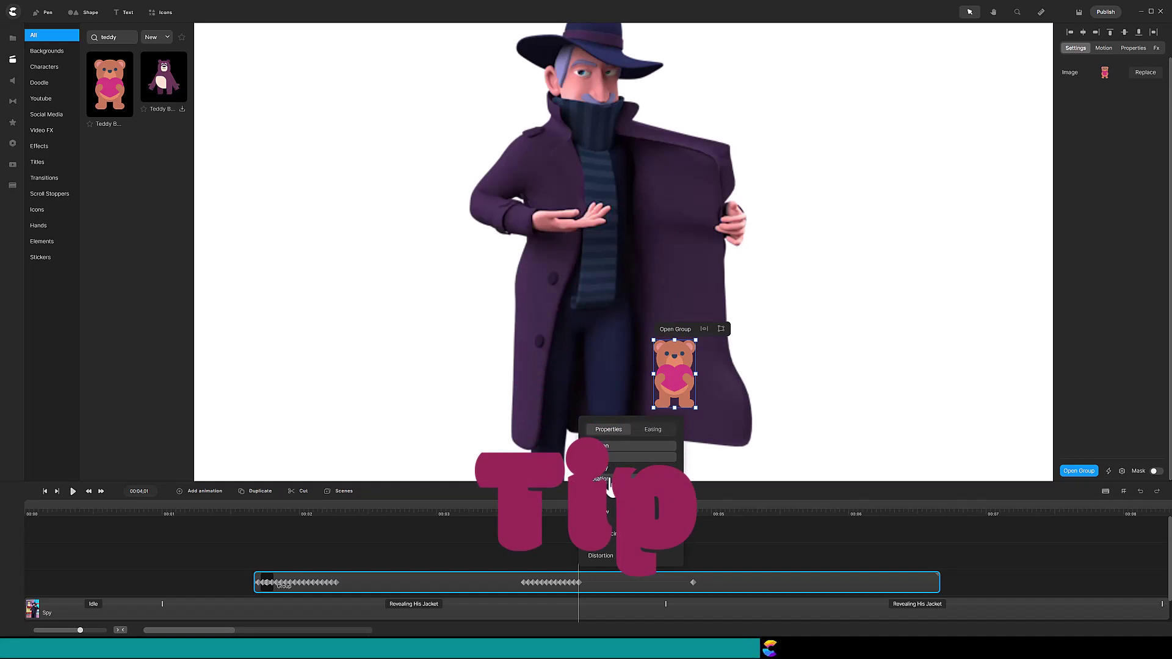
key(s)
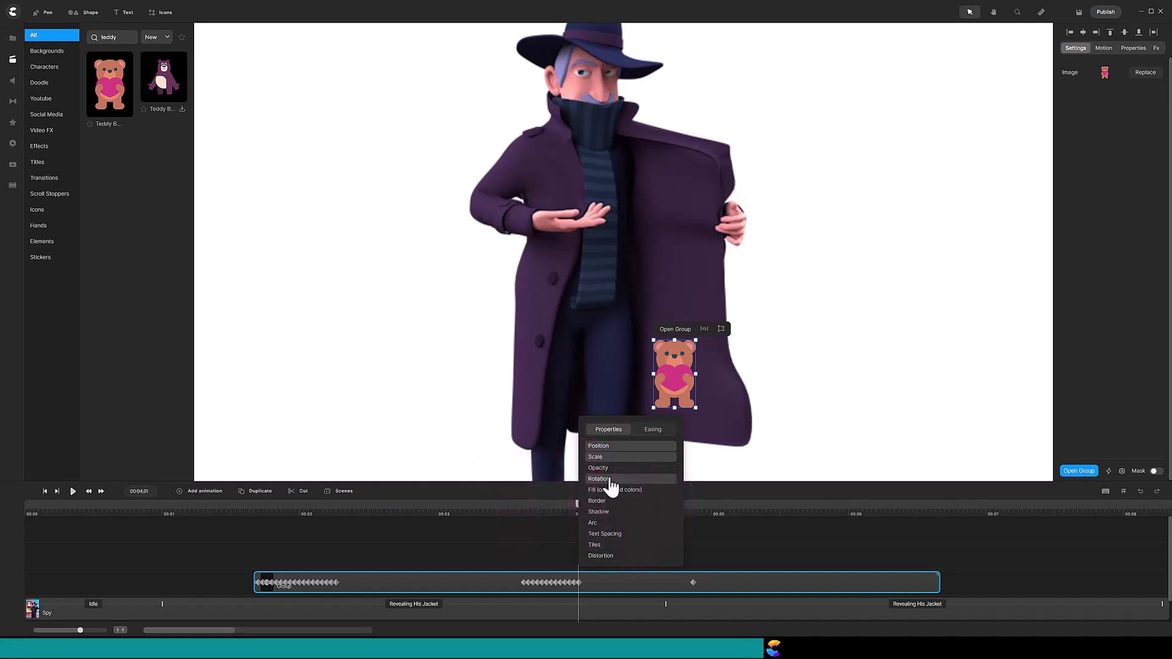
key(r)
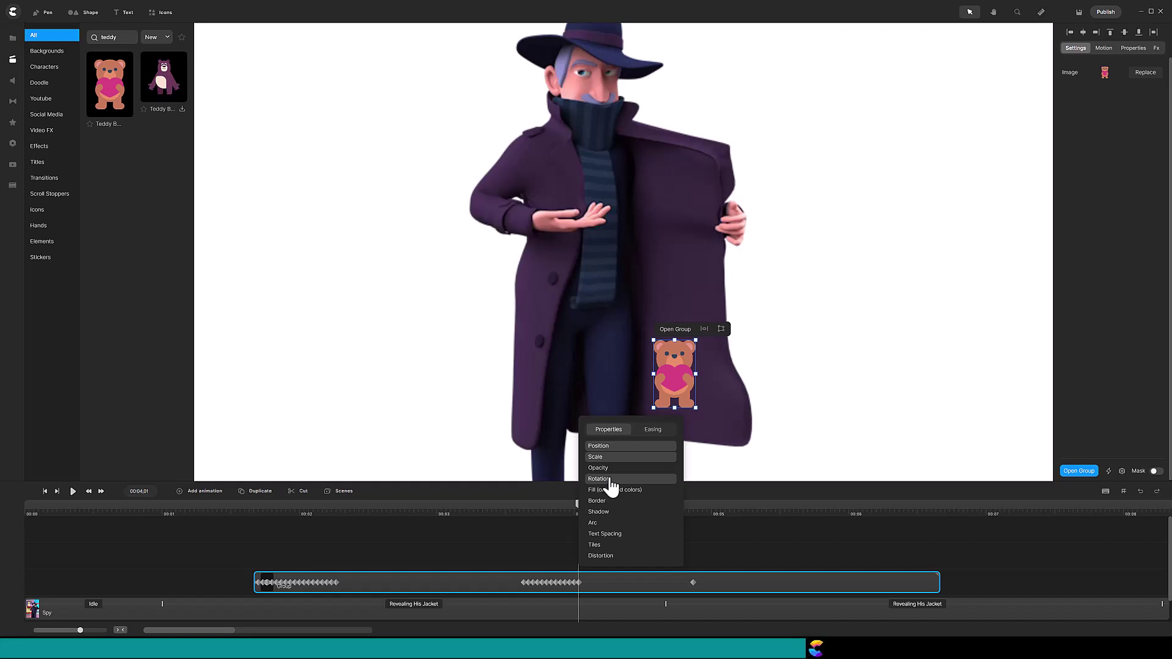
drag(692, 583, 582, 589)
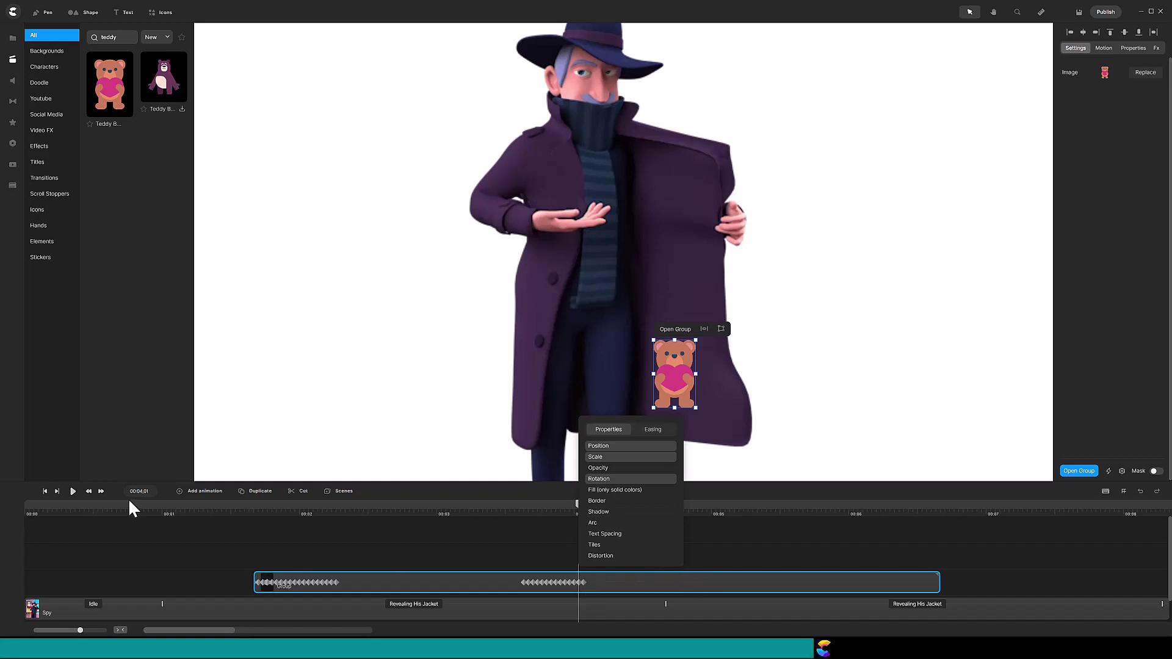
click(102, 491)
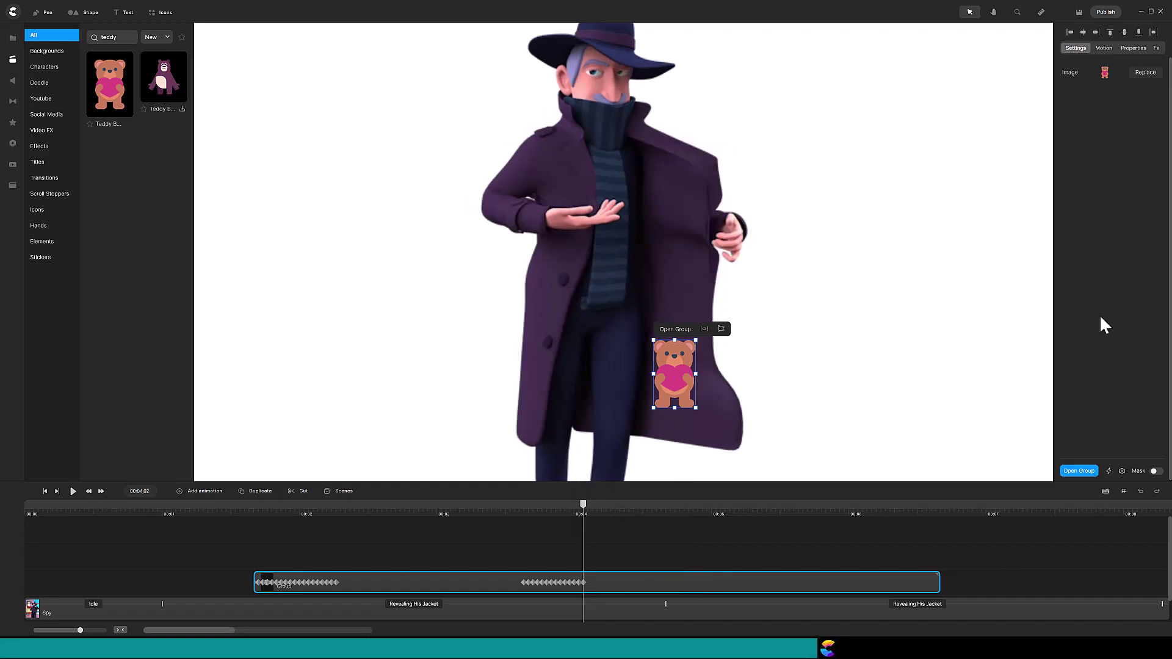
- Set the teddy's 3D Rotation Y to -20 and scale to 99
click(1132, 49)
click(1062, 317)
text(-20)
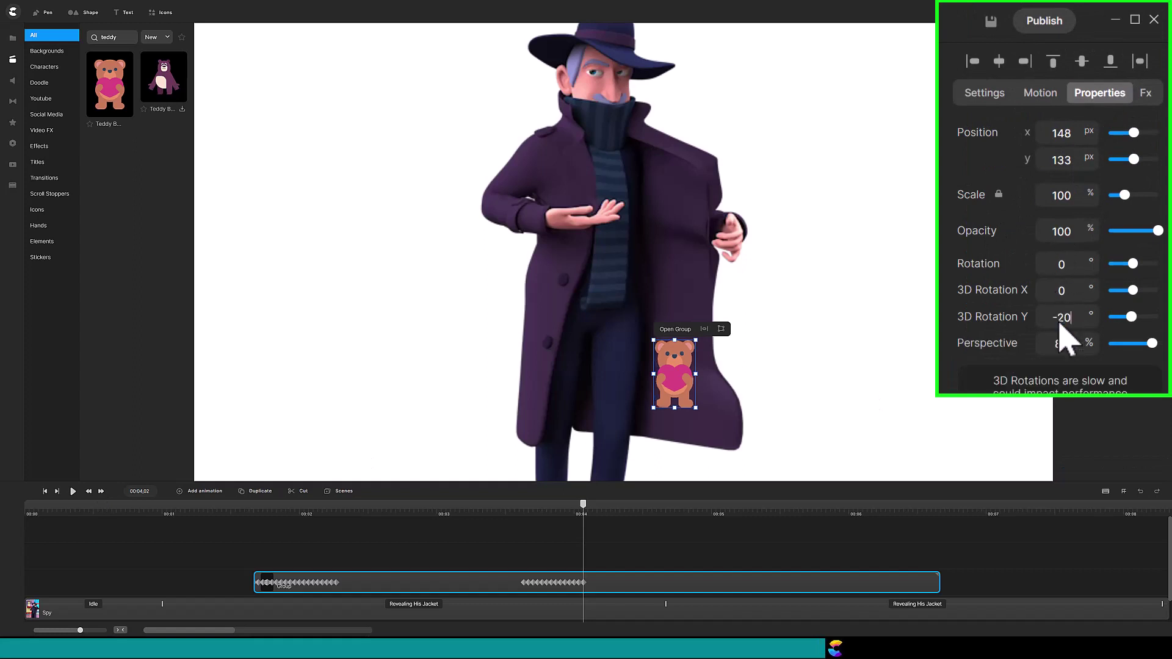
click(1057, 199)
text(9)
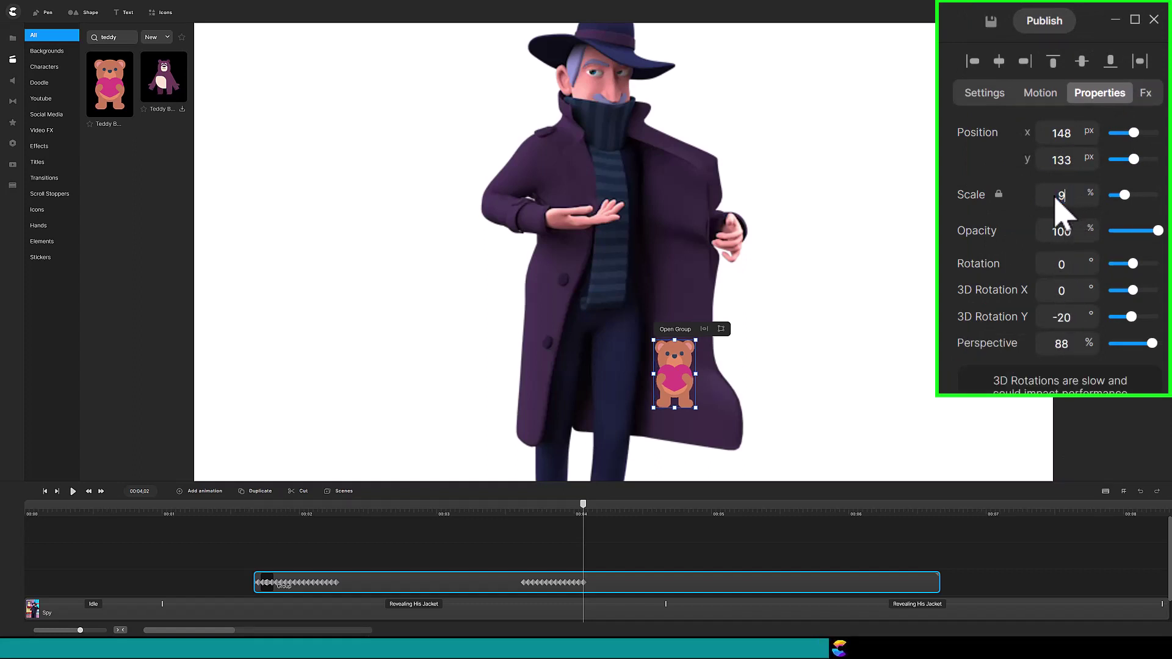
text(7)
key(BackSpace)
text(9)
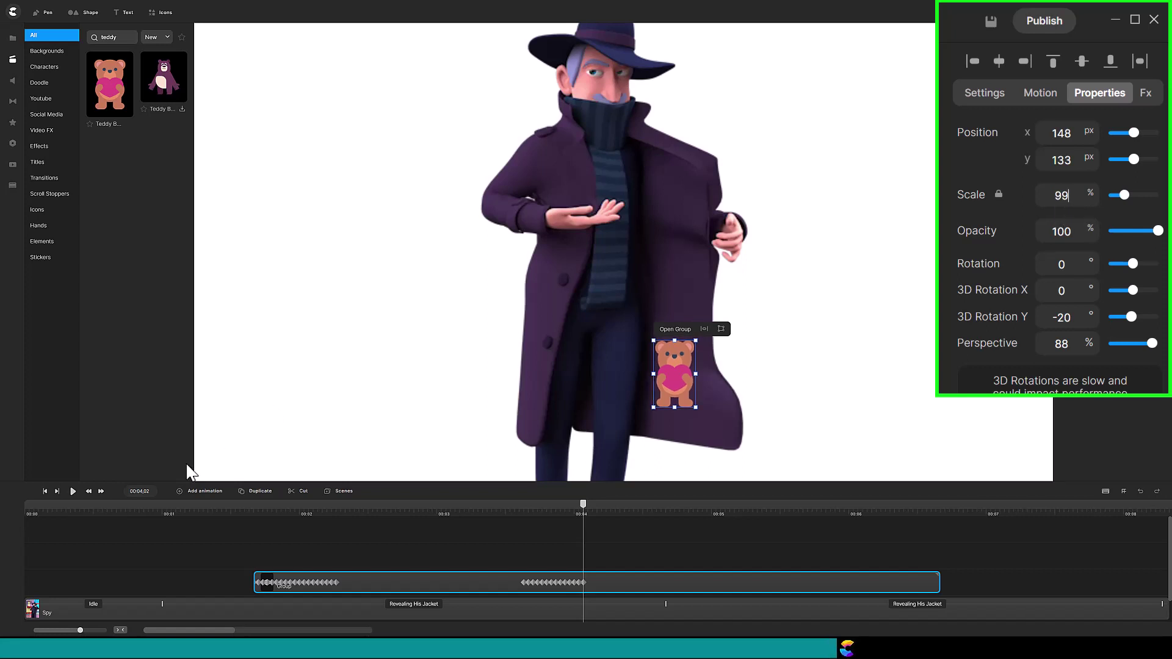
click(197, 491)
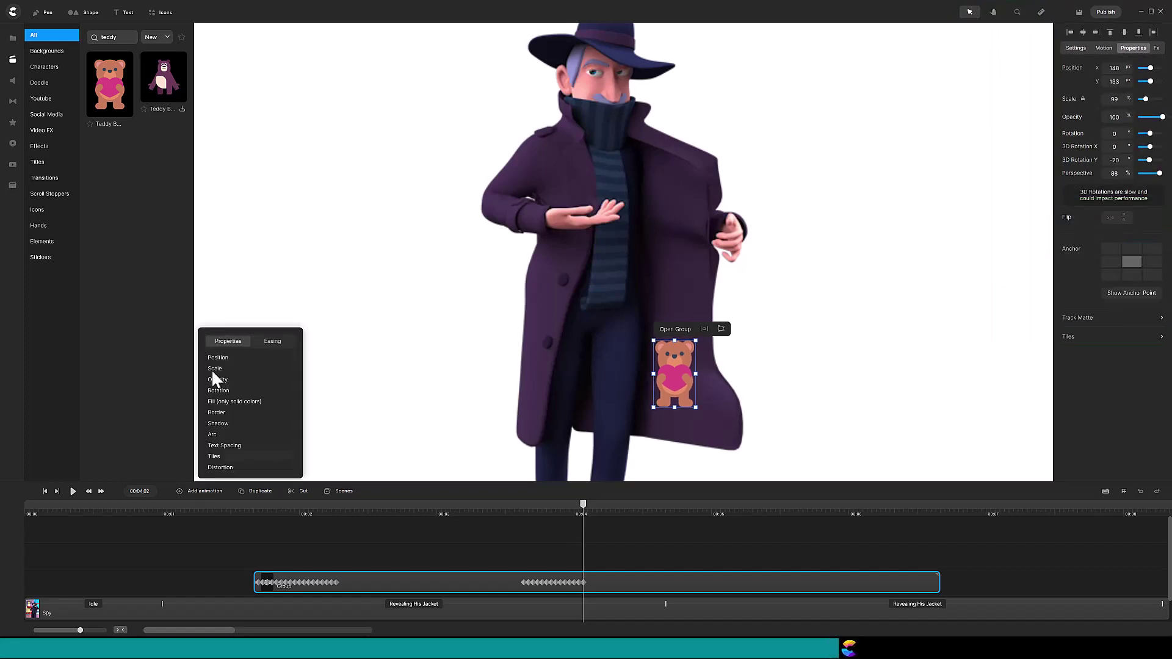
- On the next frame, set 3D Rotation Y to -60, scale 92, and nudge the bear left
click(585, 584)
click(1134, 48)
double_click(1121, 157)
text(-60)
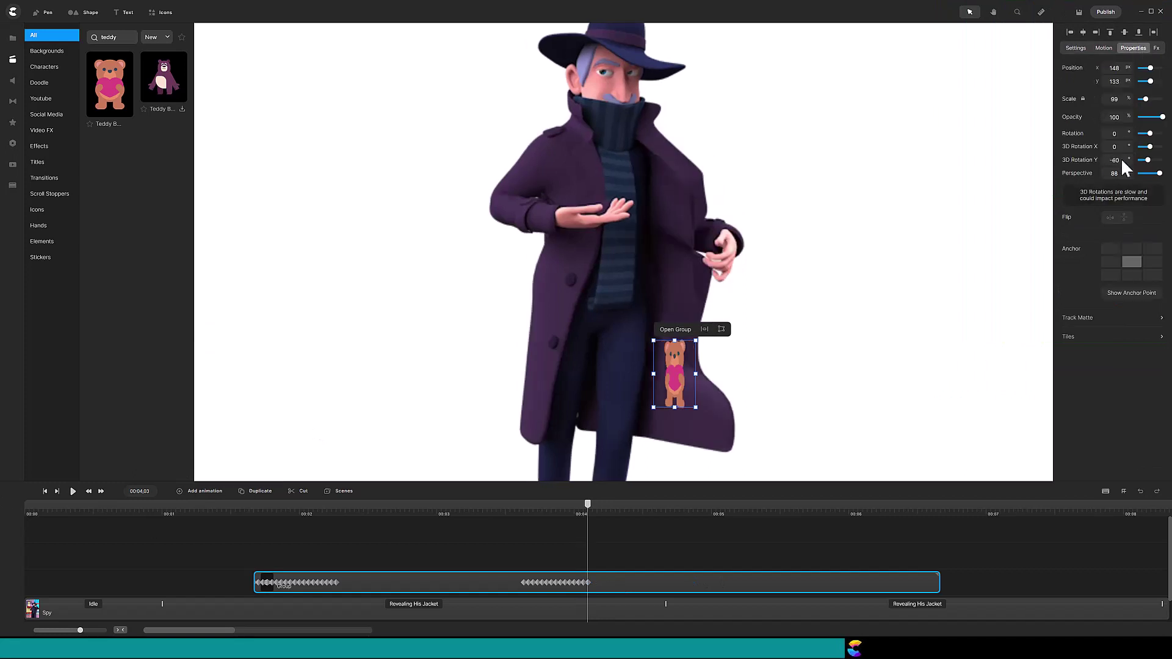
click(1115, 99)
key(BackSpace)
text(2)
drag(673, 368, 672, 368)
- Align the stray keyframe, then at 00:04;04 set 3D Rotation Y to -70
click(197, 490)
drag(702, 582, 593, 582)
click(101, 491)
click(1121, 158)
text(-70)
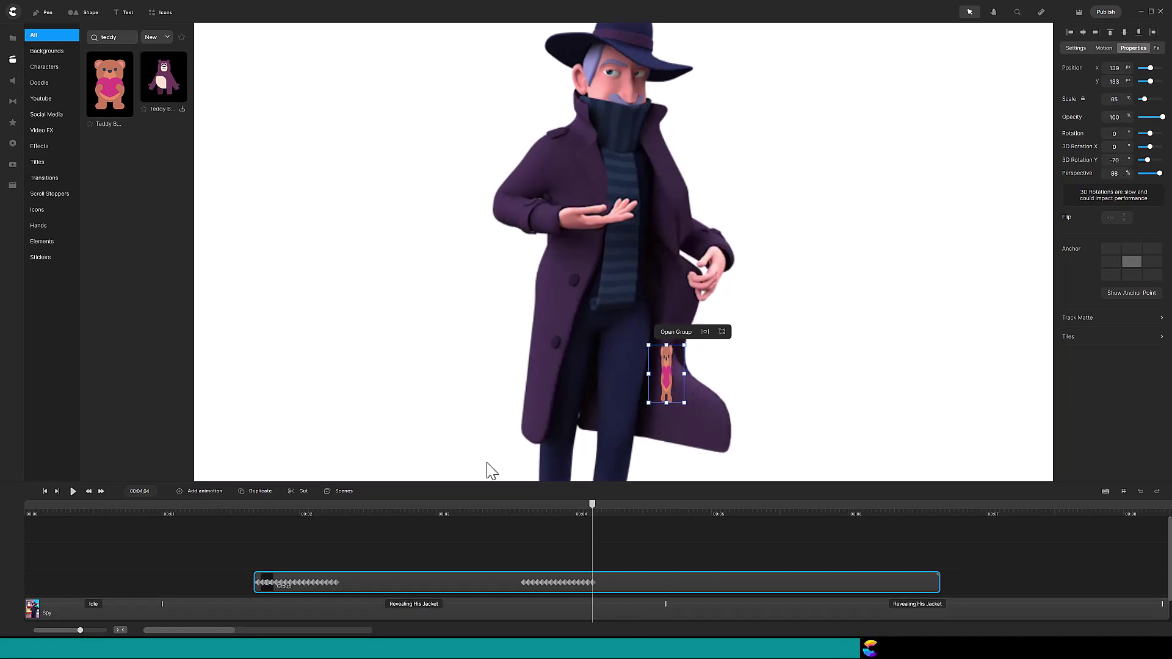
- Add position, scale and rotation keyframes for the teddy at this frame
click(197, 490)
click(102, 491)
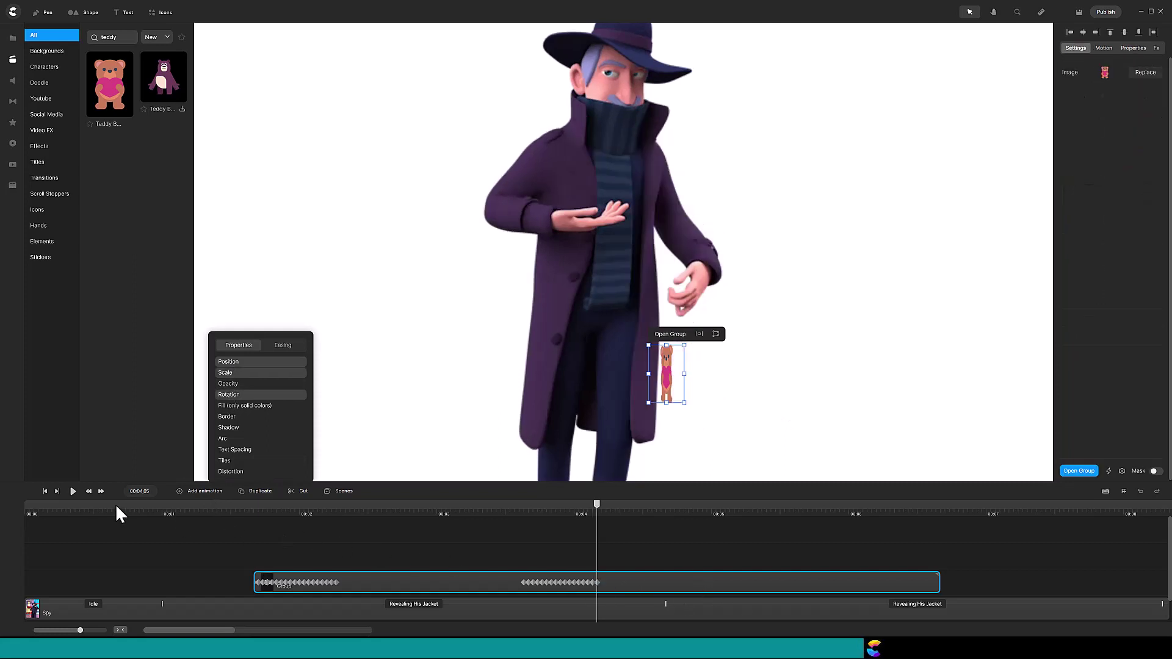
click(606, 593)
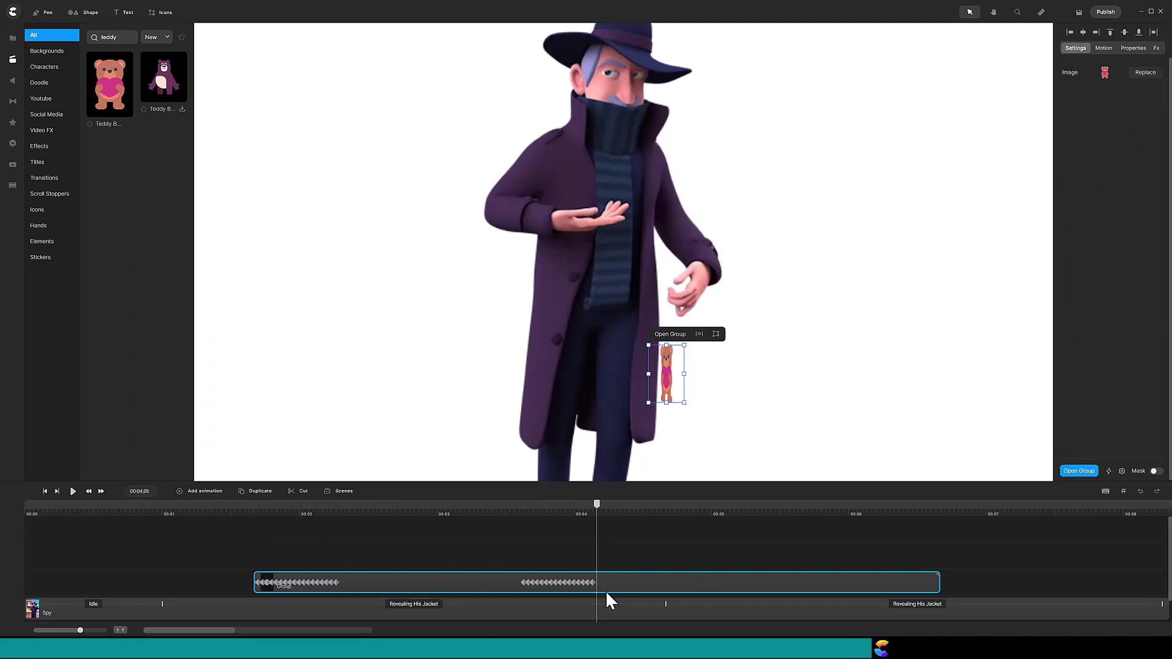
- Trim the teddy group's end to the frame where the coat closes and check it vanishes
click(88, 491)
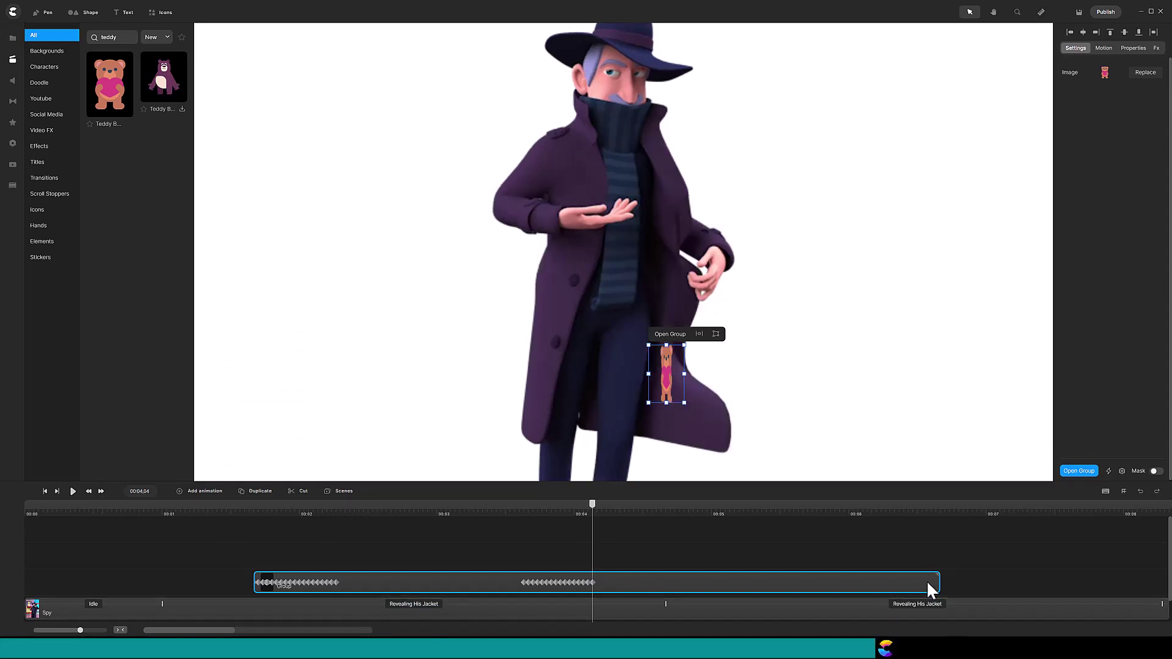
drag(938, 581, 591, 582)
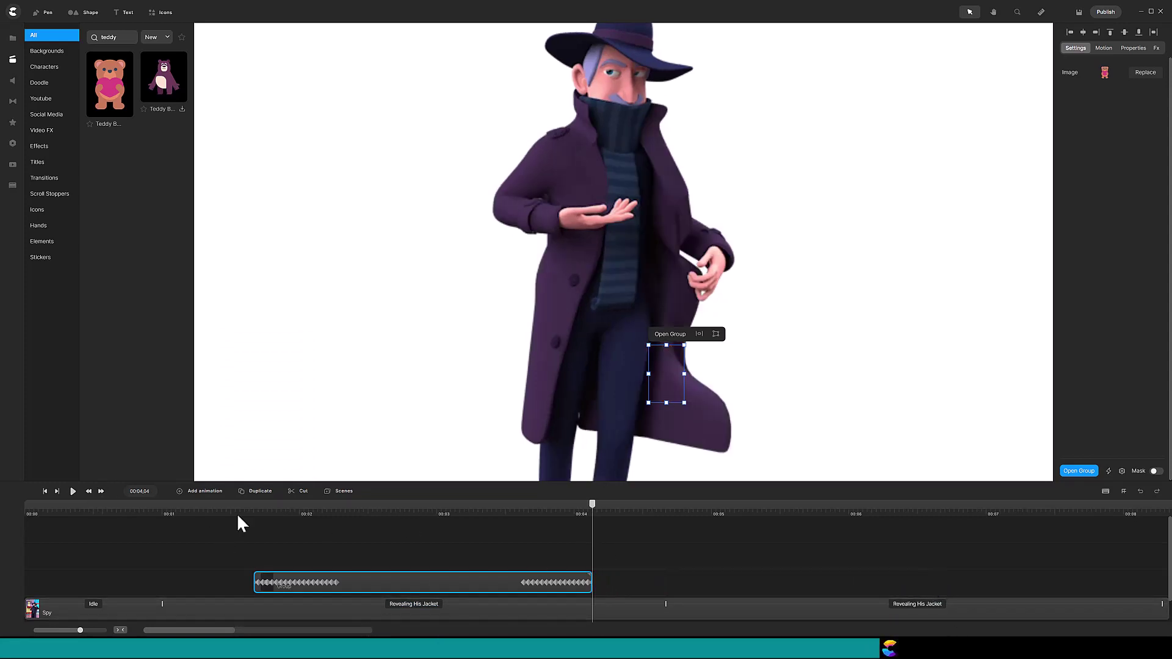
click(88, 490)
click(89, 491)
click(88, 490)
click(89, 491)
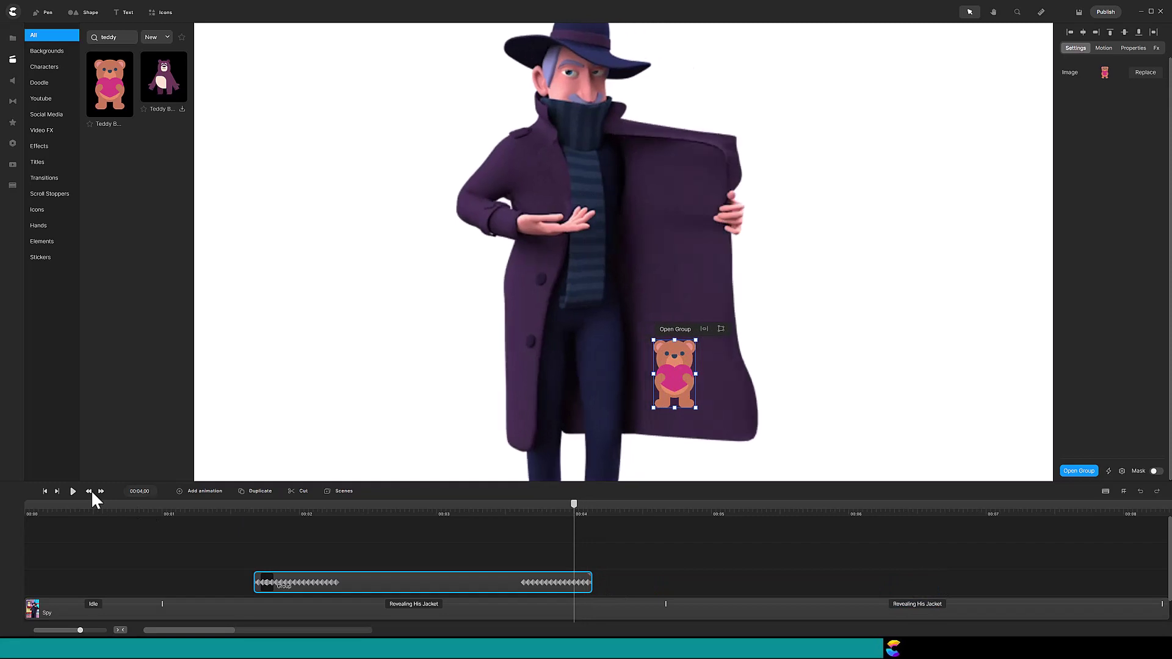
click(101, 491)
click(101, 491)
click(101, 490)
click(100, 491)
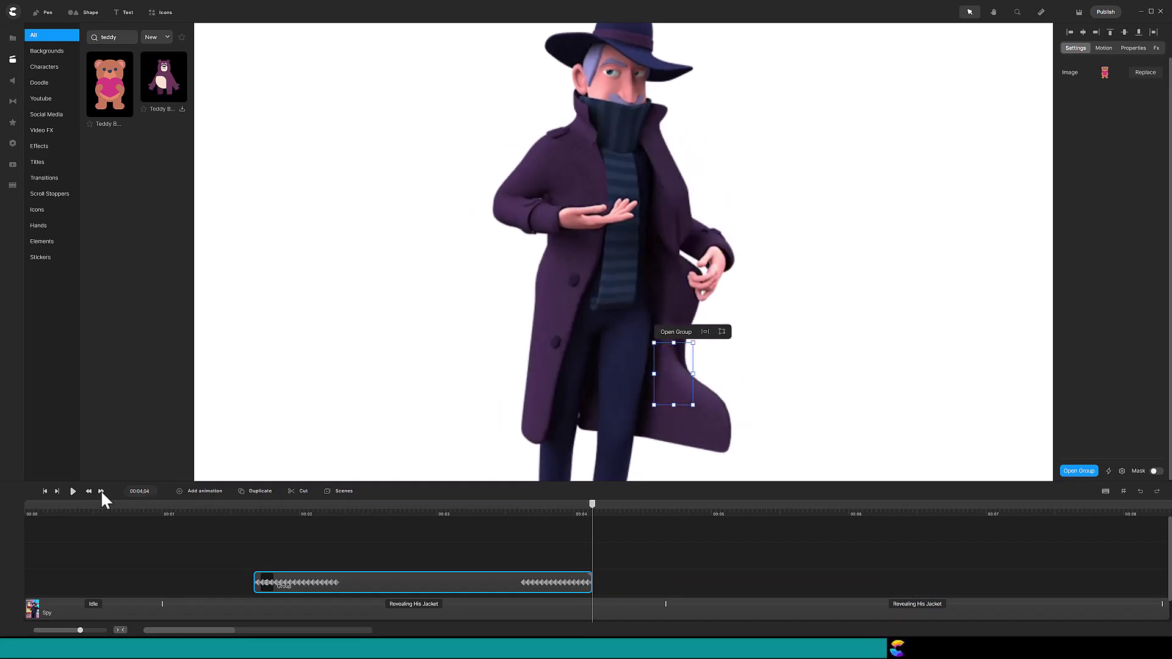
click(100, 491)
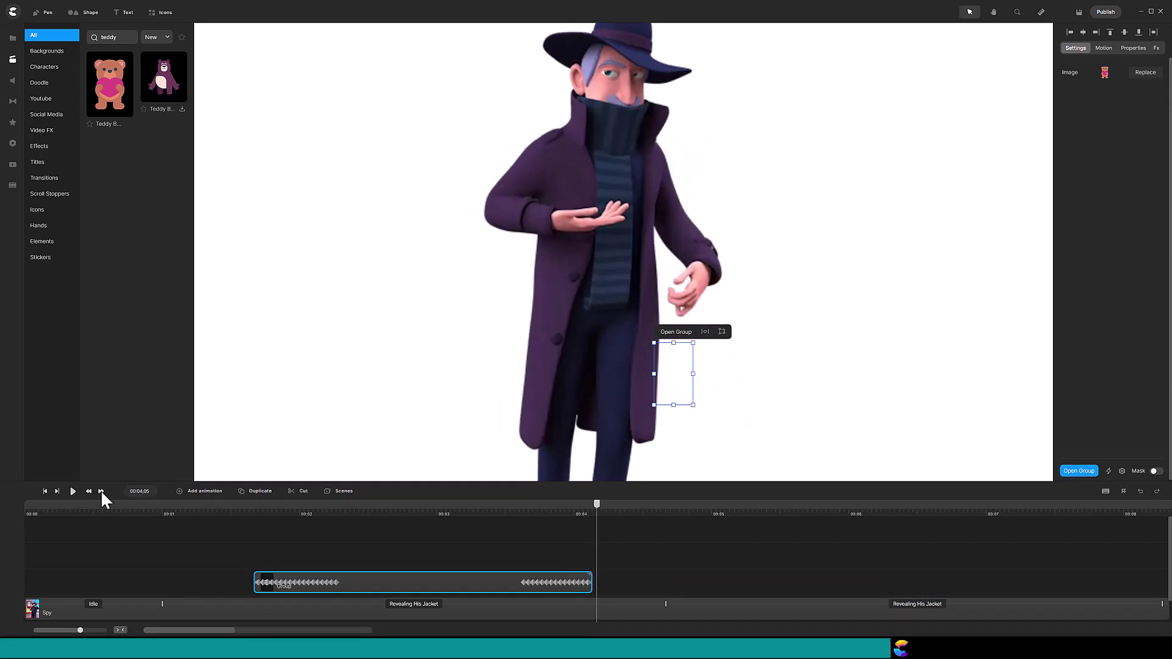
- Fine-tune the teddy clip to end at 00:04,03 as the coat closes
click(89, 491)
drag(592, 583, 595, 587)
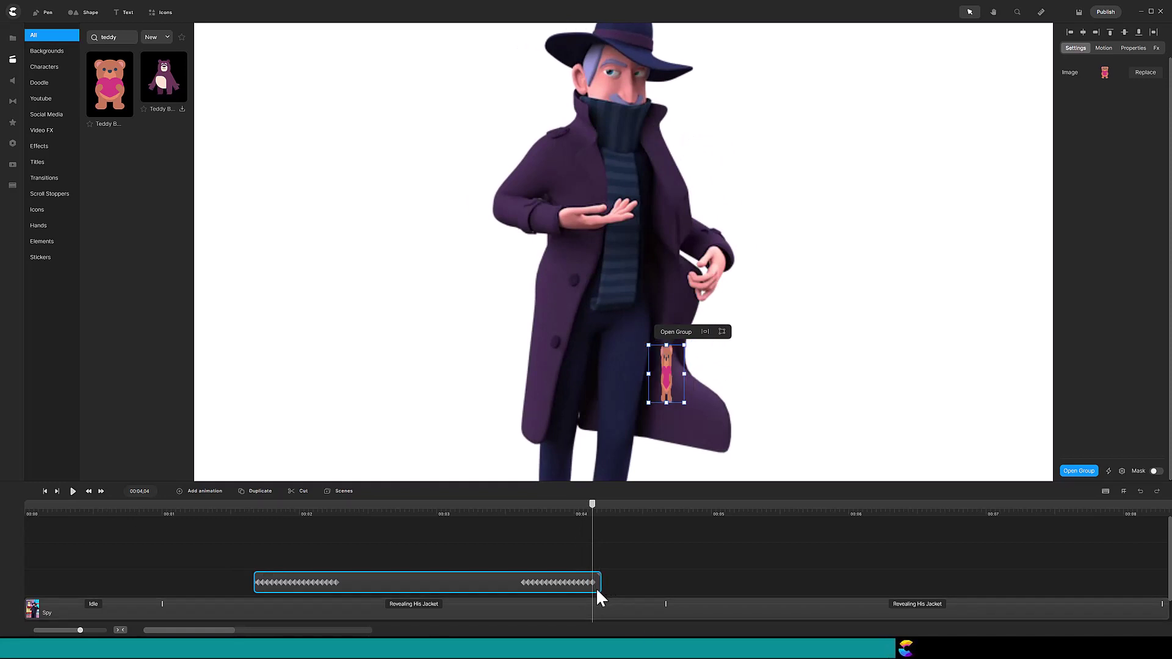
click(101, 491)
click(89, 491)
click(89, 491)
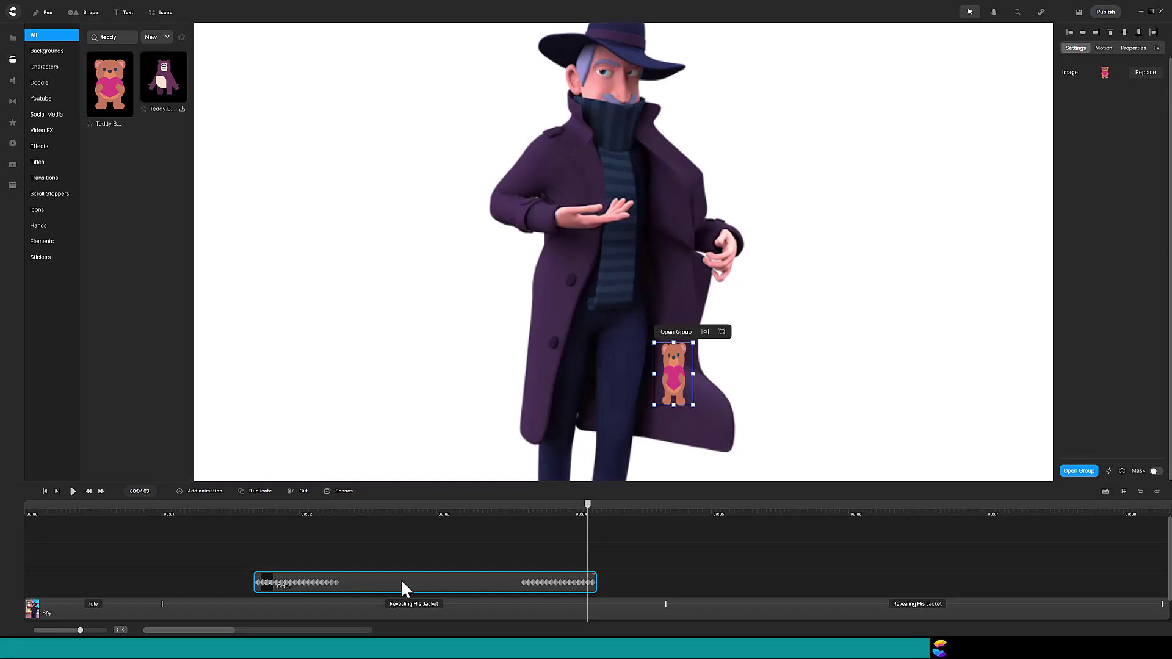
- Duplicate the teddy group clip and move the copy to the second coat opening, around 00:05,10
key(ctrl+d)
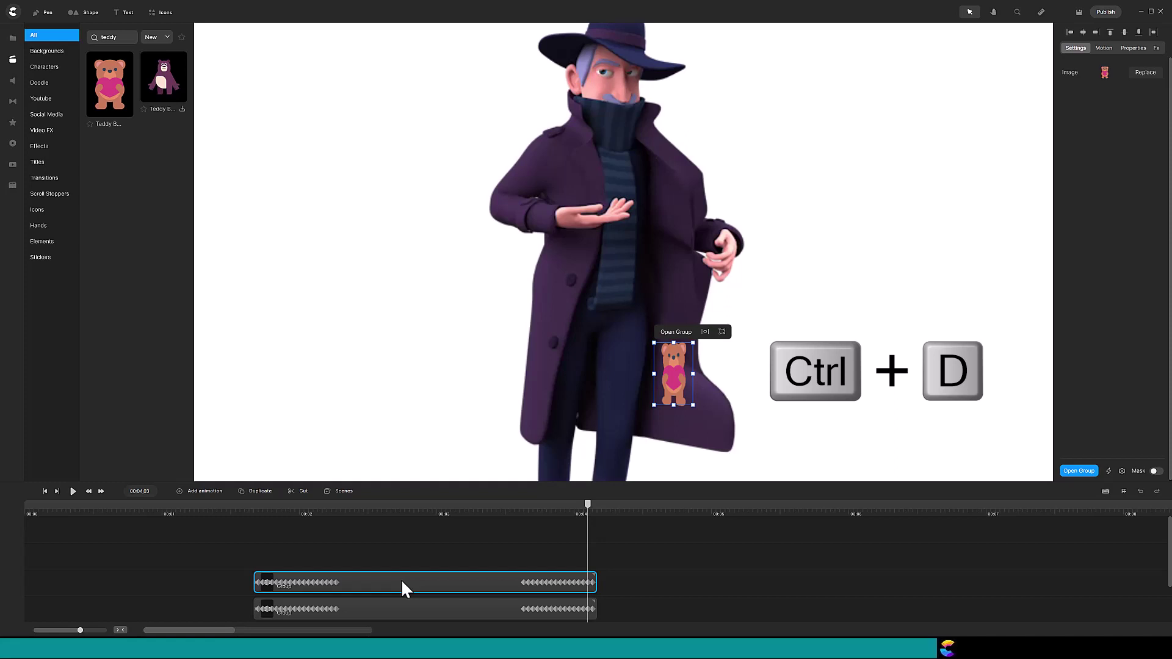
scroll(424, 553, down, 1)
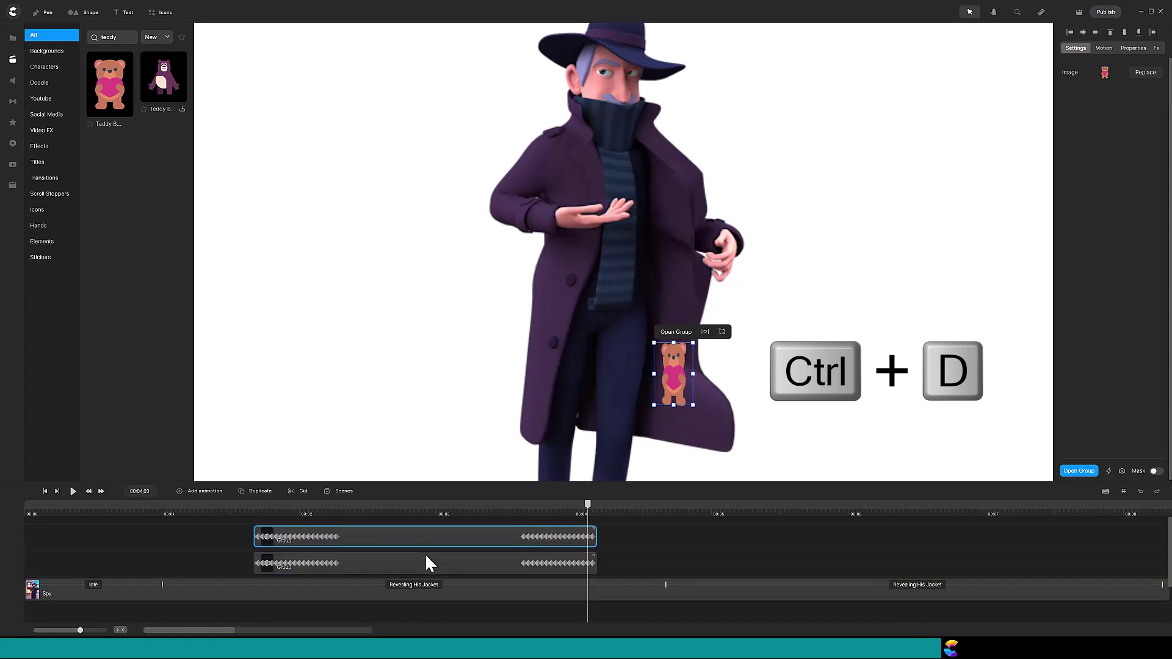
drag(590, 512, 754, 588)
click(754, 587)
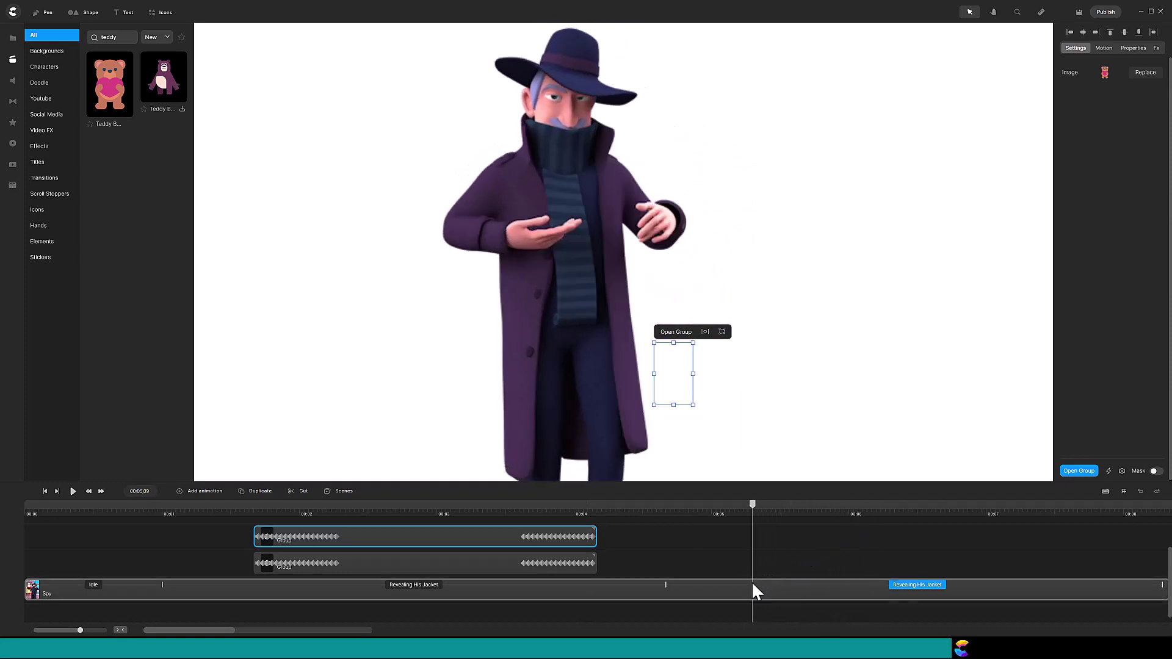
click(101, 491)
click(384, 536)
drag(384, 536, 886, 562)
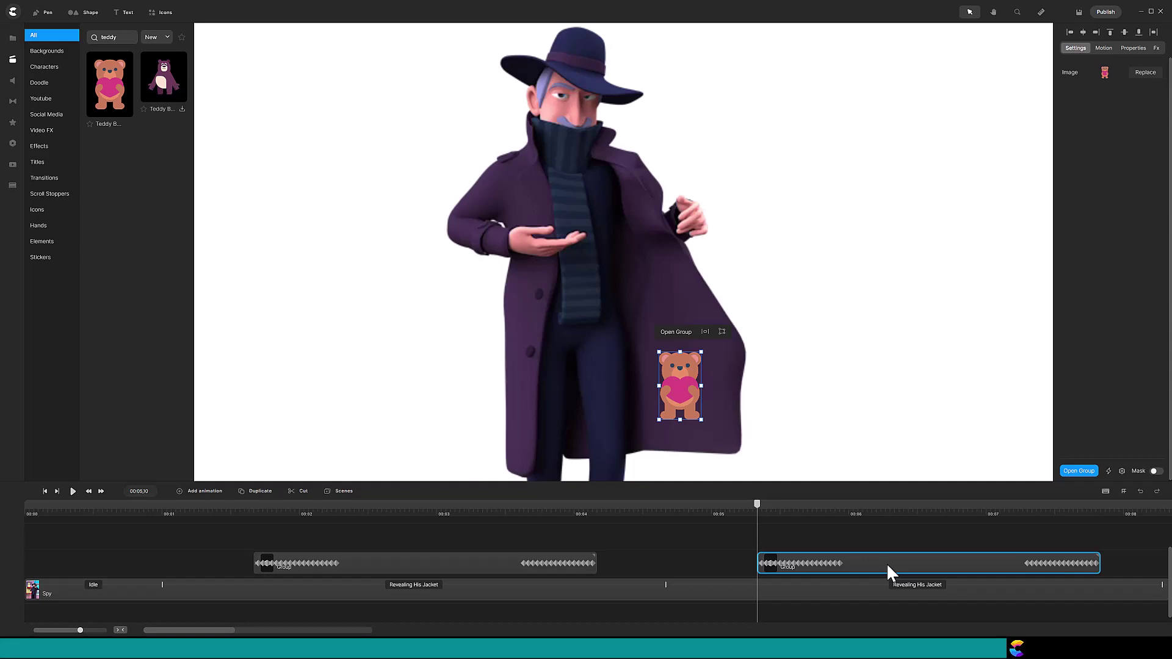
- Inside the copied group, add a Bunny image from an asset search and place it lower left
double_click(886, 562)
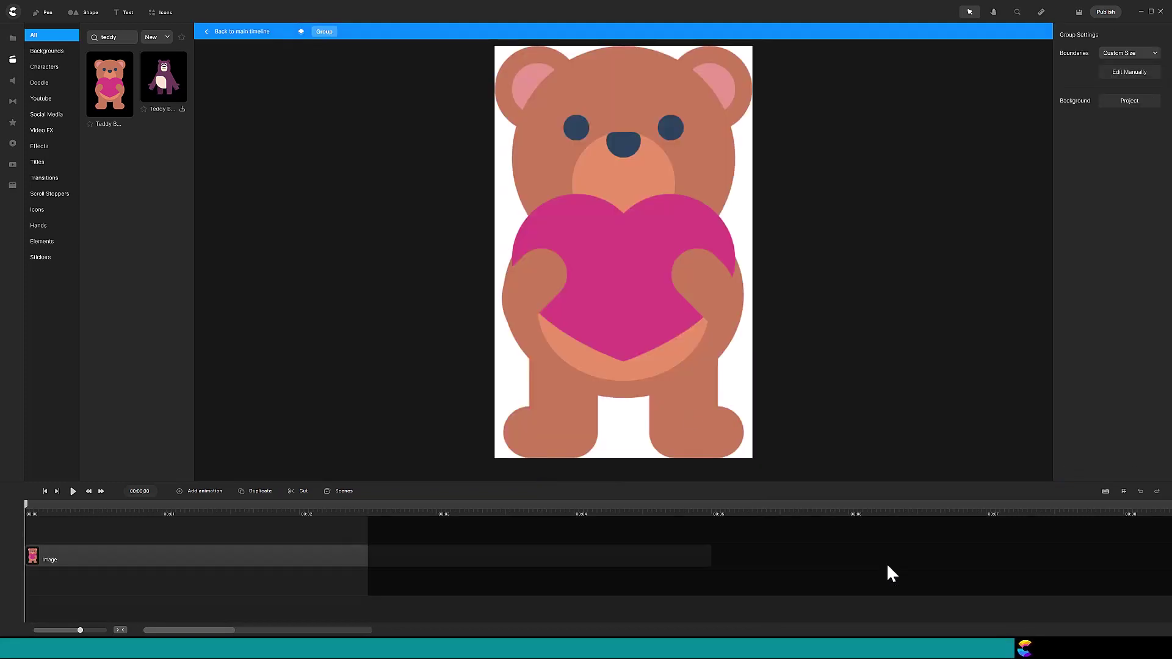
click(125, 37)
key(BackSpace)
key(BackSpace)
key(BackSpace)
key(BackSpace)
text(bunny)
drag(159, 78, 523, 191)
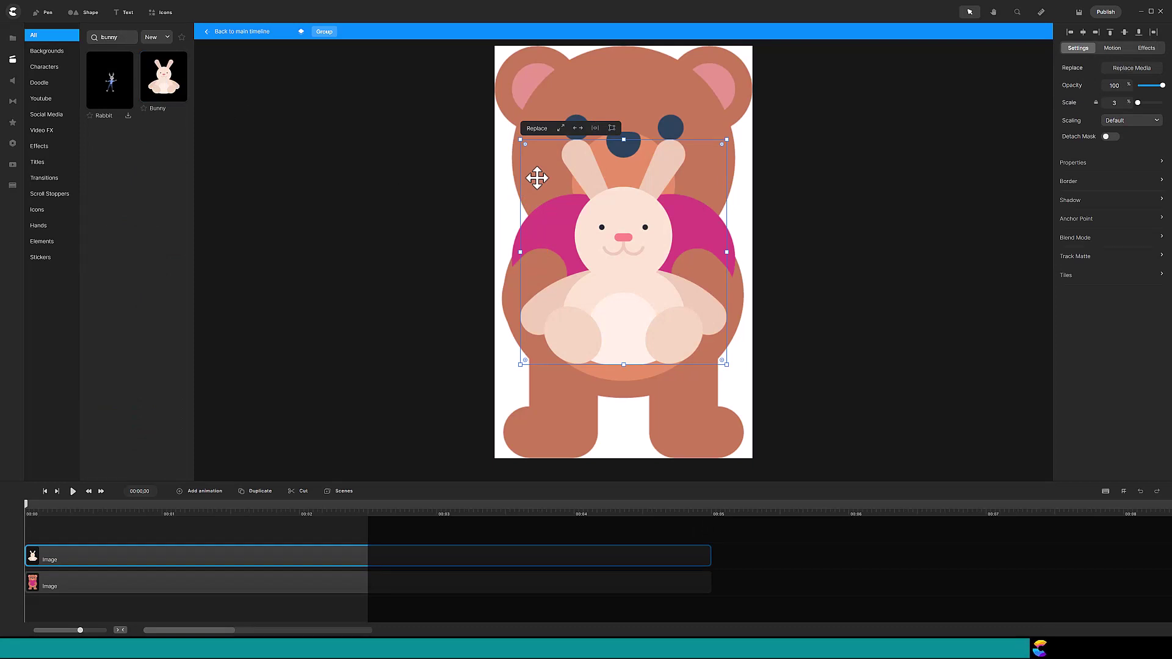
drag(587, 273, 559, 344)
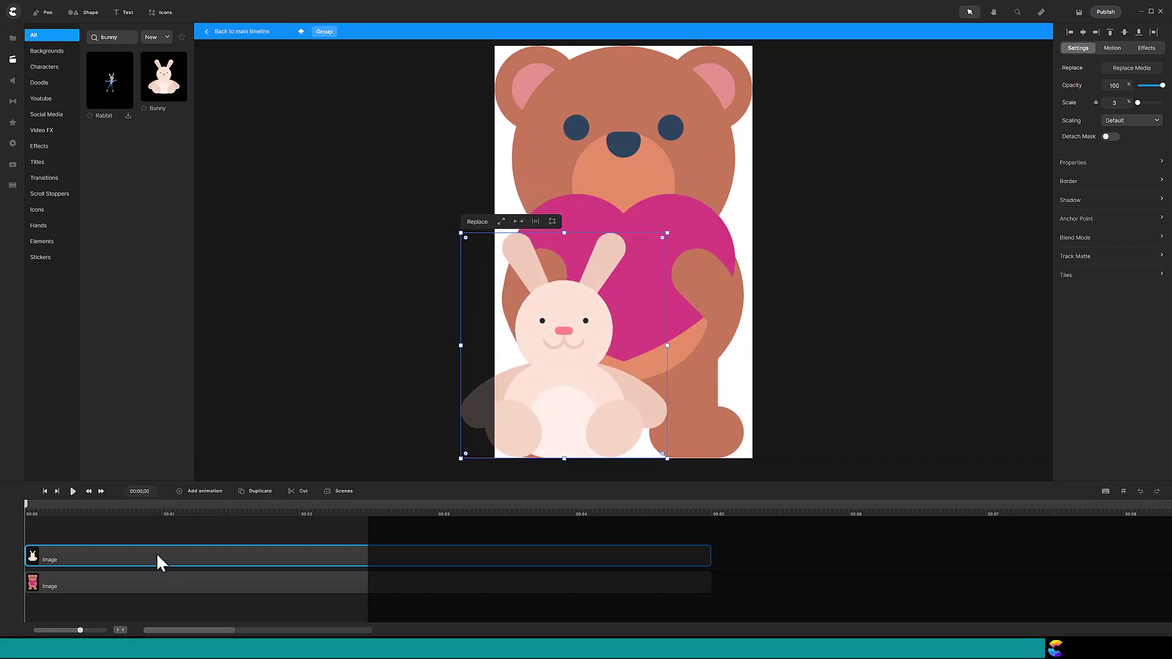
- Duplicate the bunny, place the copy upper right, and delete the teddy bear image
click(255, 491)
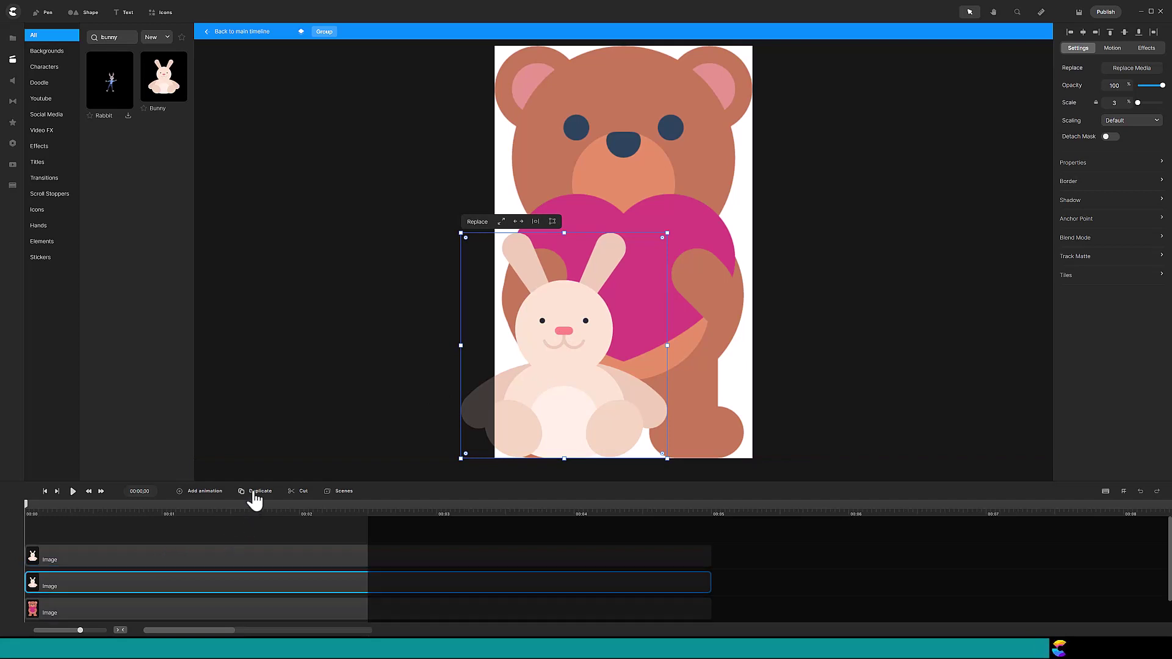
drag(577, 378, 710, 289)
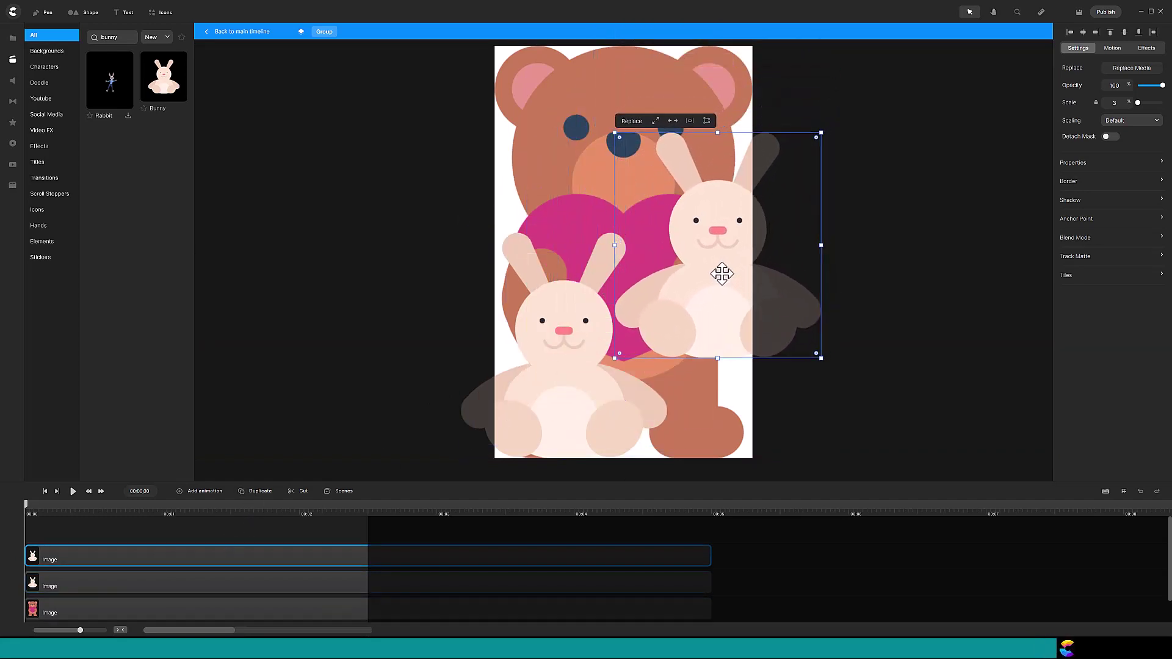
click(230, 614)
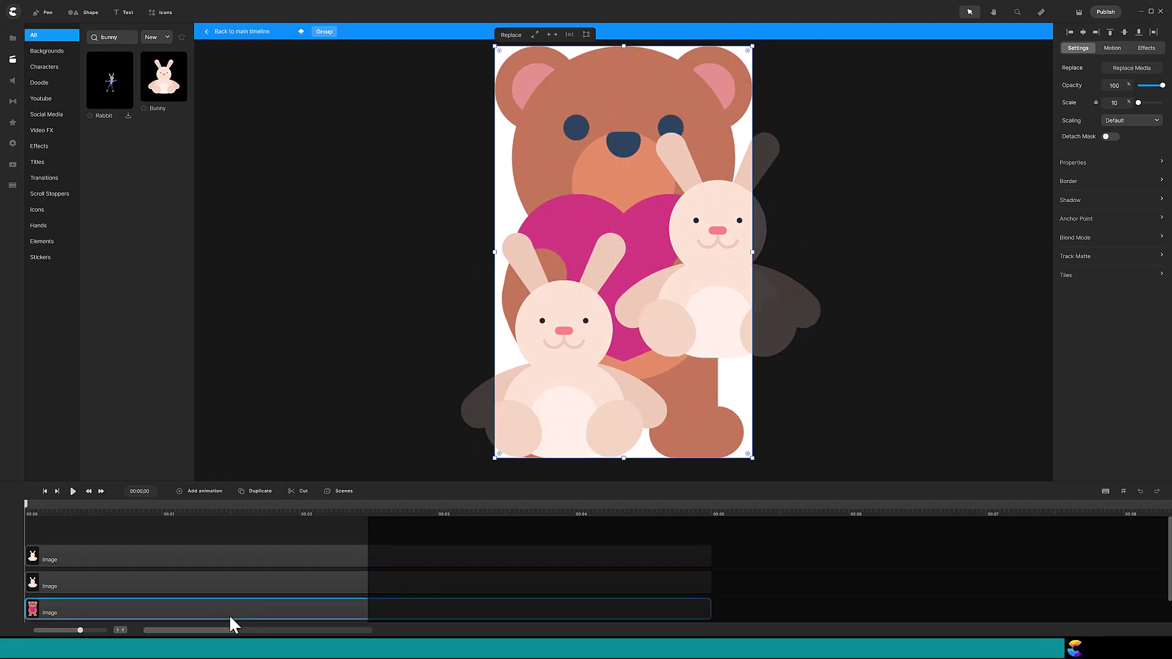
key(Delete)
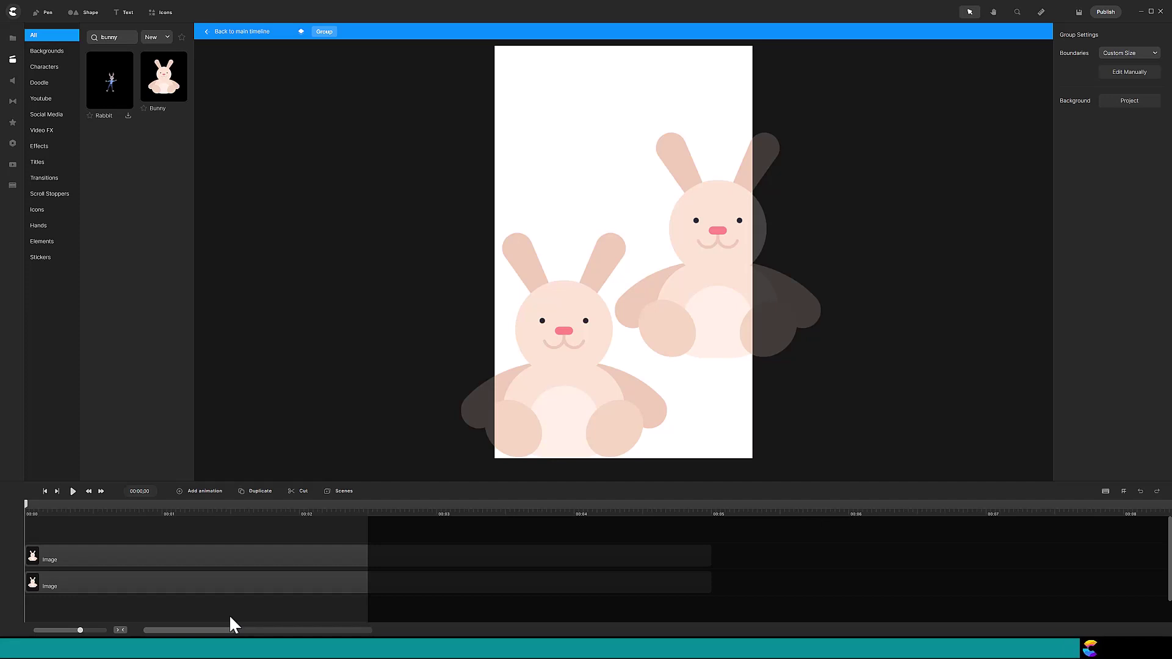
- Go back to the main timeline and play then pause to preview the two-bunny reveal
click(243, 32)
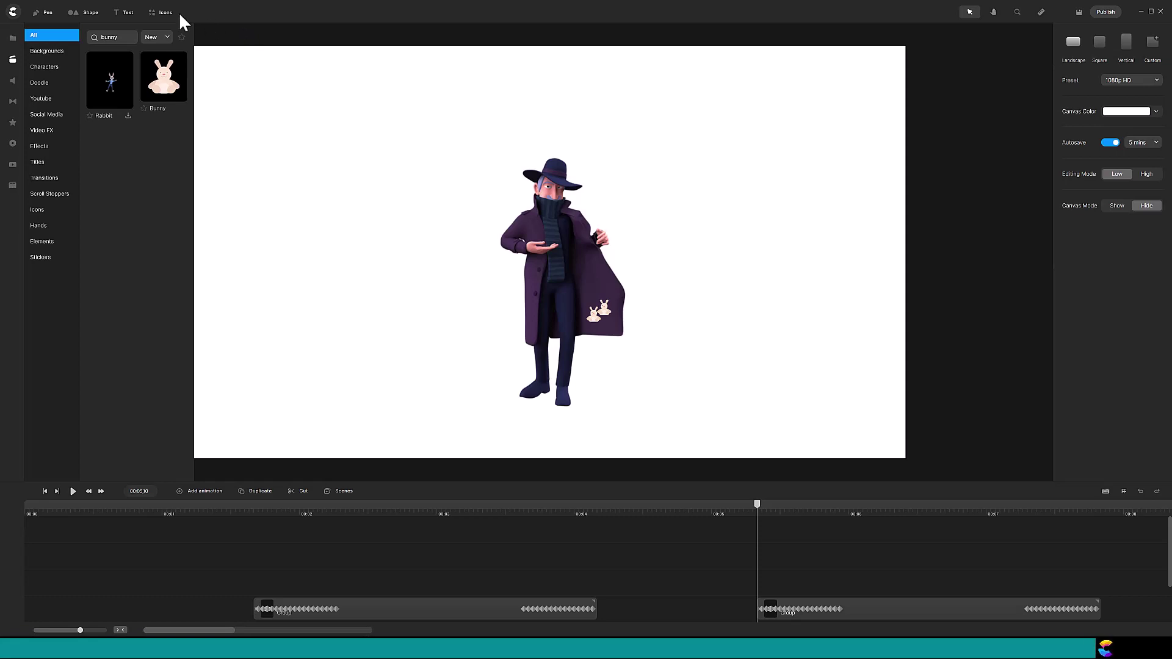
click(73, 492)
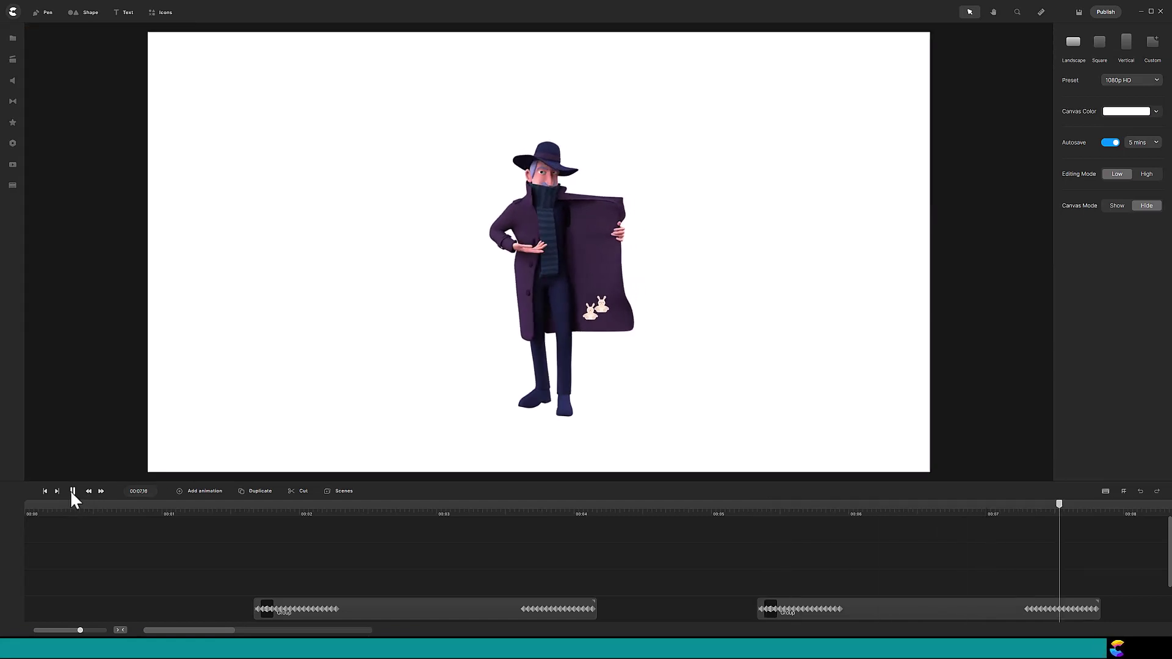
click(73, 492)
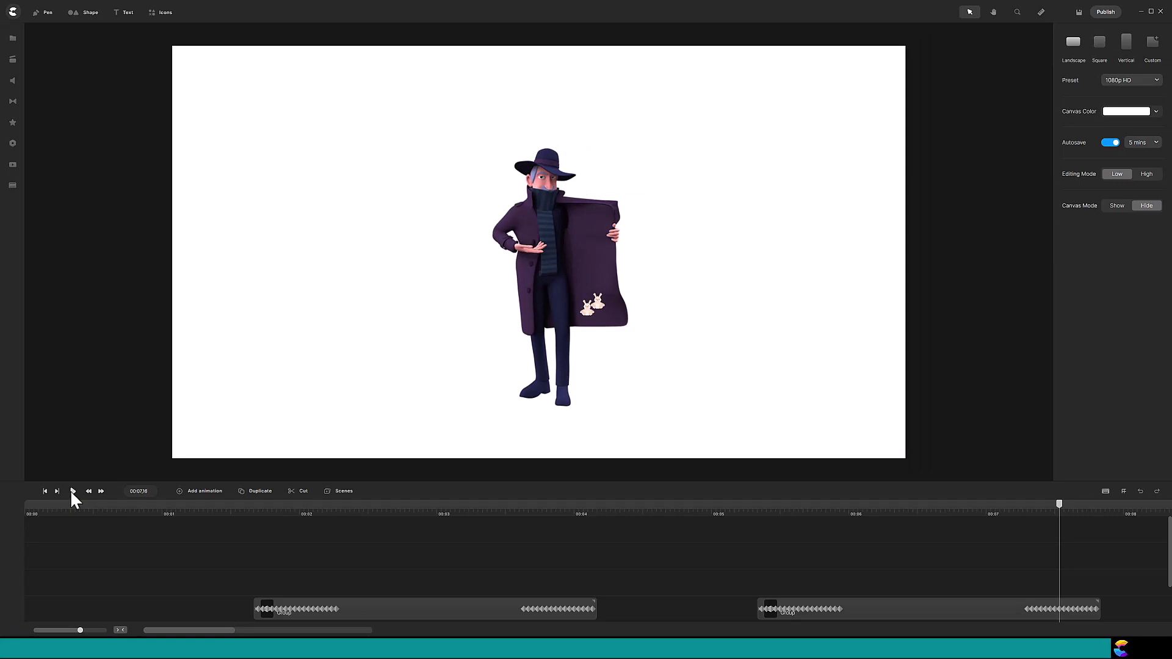